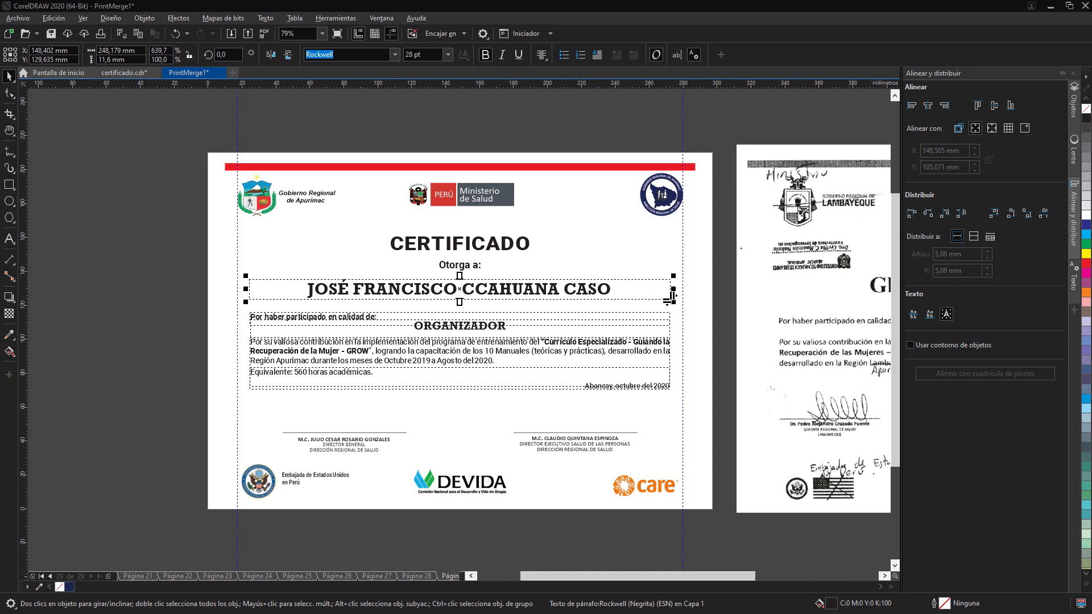
- Review the merged certificates from page 1 through page 12, checking the recipient name and participation role on each page
{"action": "left_click", "coordinate": [335, 131]}
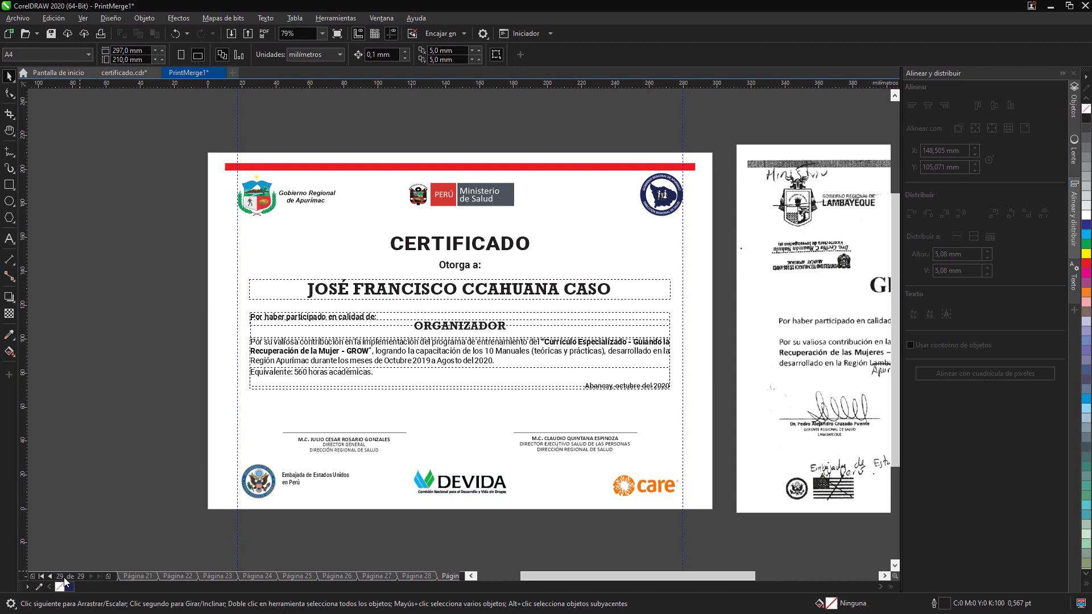
{"action": "left_click", "coordinate": [43, 577]}
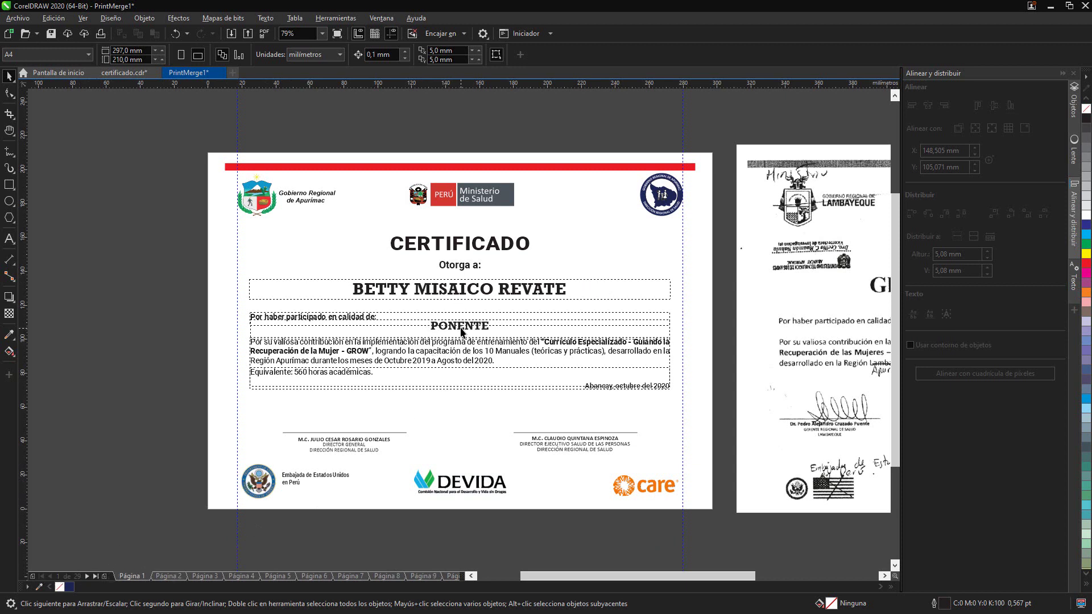
{"action": "left_click", "coordinate": [87, 574]}
{"action": "left_click", "coordinate": [88, 575]}
{"action": "left_click", "coordinate": [88, 575]}
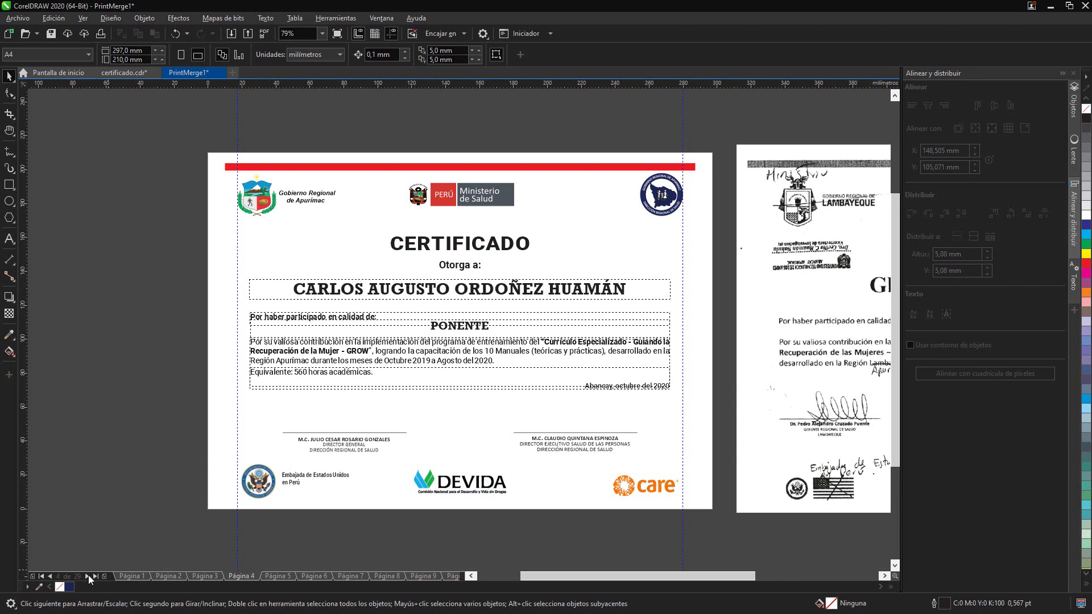
{"action": "left_click", "coordinate": [88, 575]}
{"action": "left_click", "coordinate": [87, 575]}
{"action": "left_click", "coordinate": [87, 575]}
{"action": "left_click", "coordinate": [87, 574]}
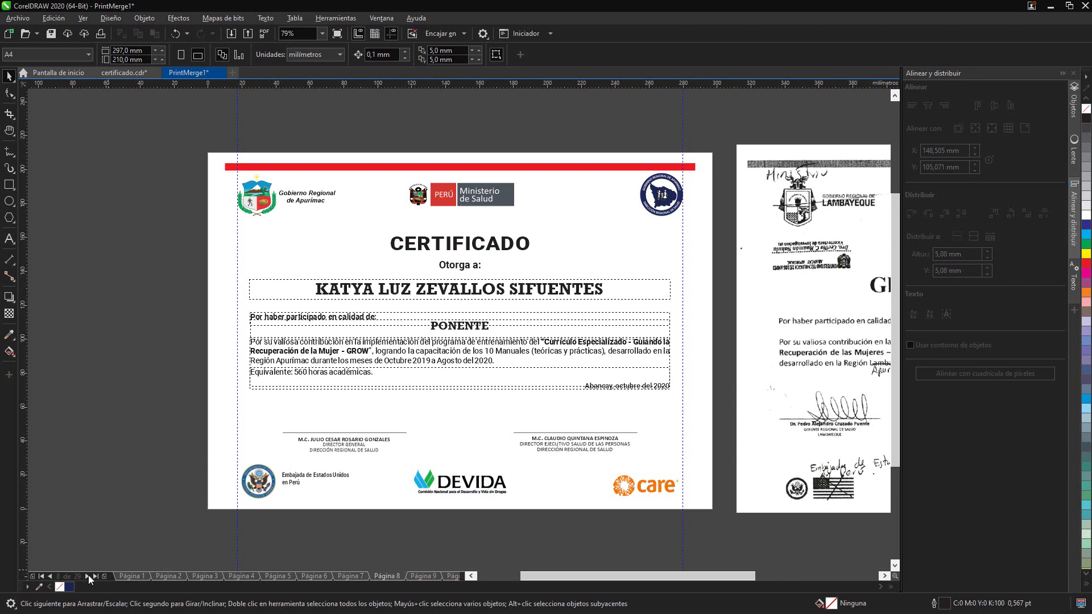
{"action": "left_click", "coordinate": [87, 575]}
{"action": "left_click", "coordinate": [87, 575]}
{"action": "left_click", "coordinate": [87, 574]}
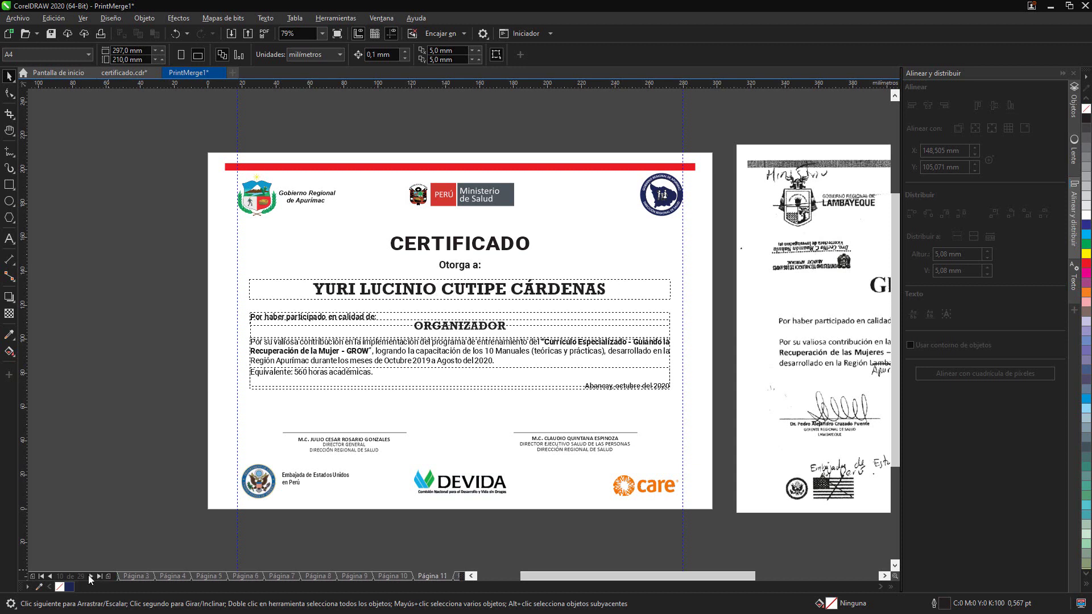
{"action": "left_click", "coordinate": [87, 575]}
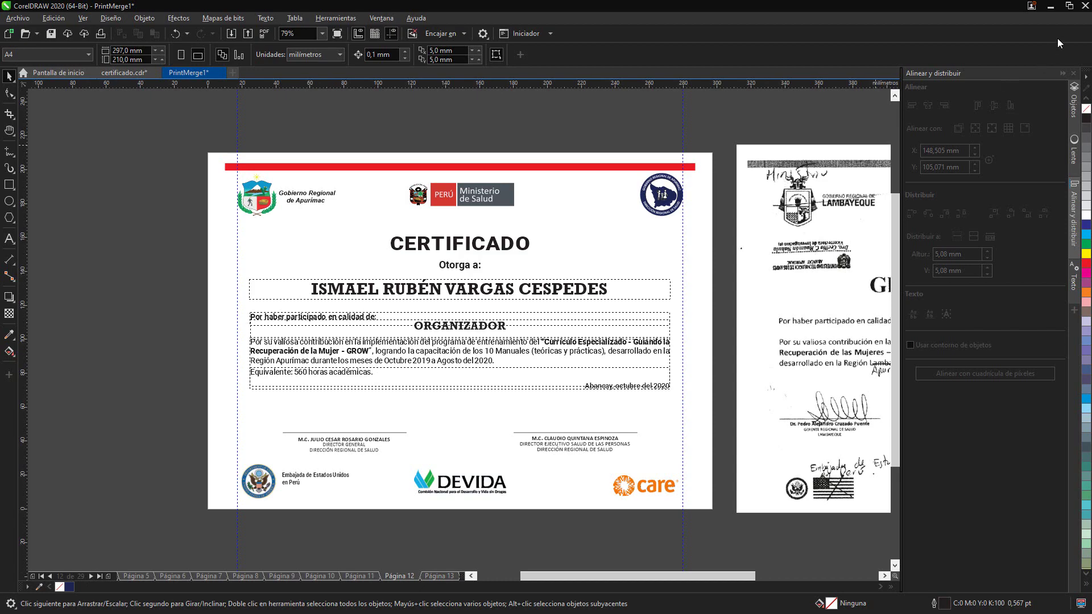
- Switch to the CERTIFICADOS workbook in Excel and examine how the NOMBRES and CONDICION columns pair each participant with a role
{"action": "left_click", "coordinate": [1049, 6]}
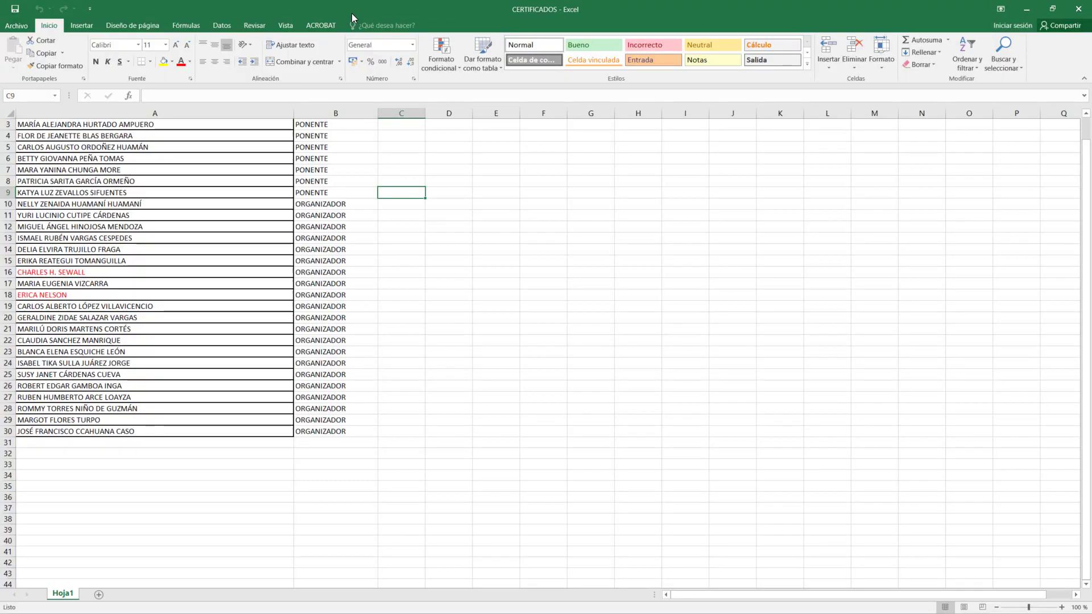
{"action": "left_click", "coordinate": [312, 220]}
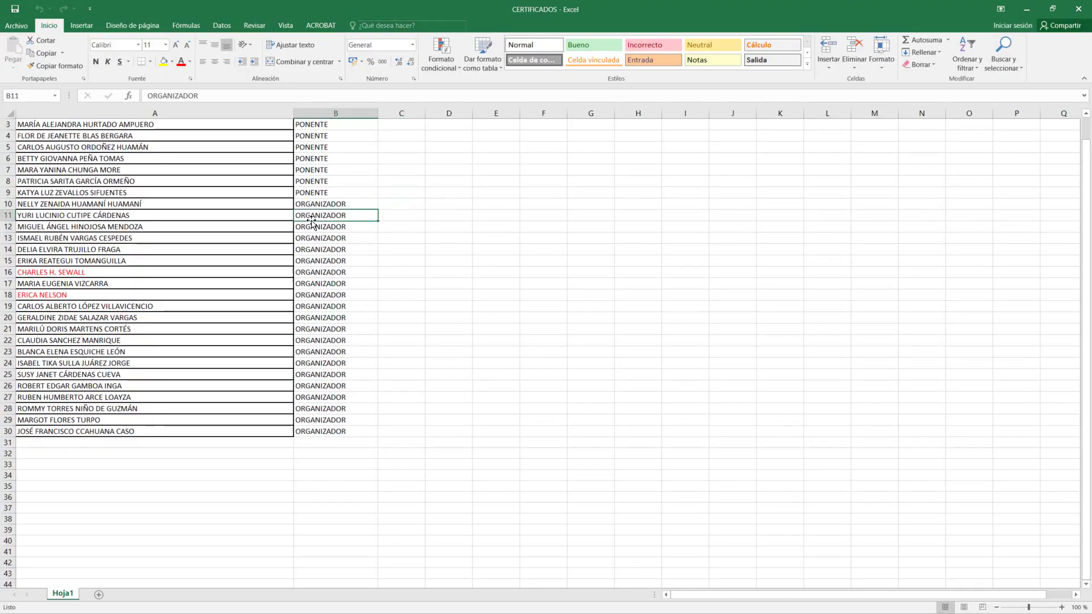
{"action": "scroll", "coordinate": [311, 221], "scroll_direction": "up", "scroll_amount": 1}
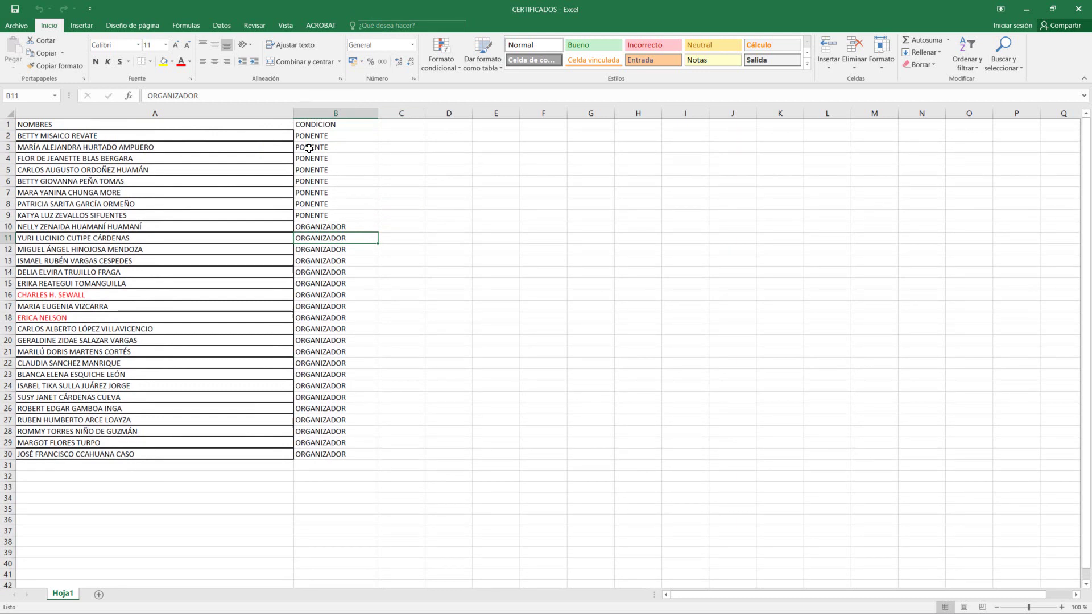
{"action": "left_click", "coordinate": [251, 146]}
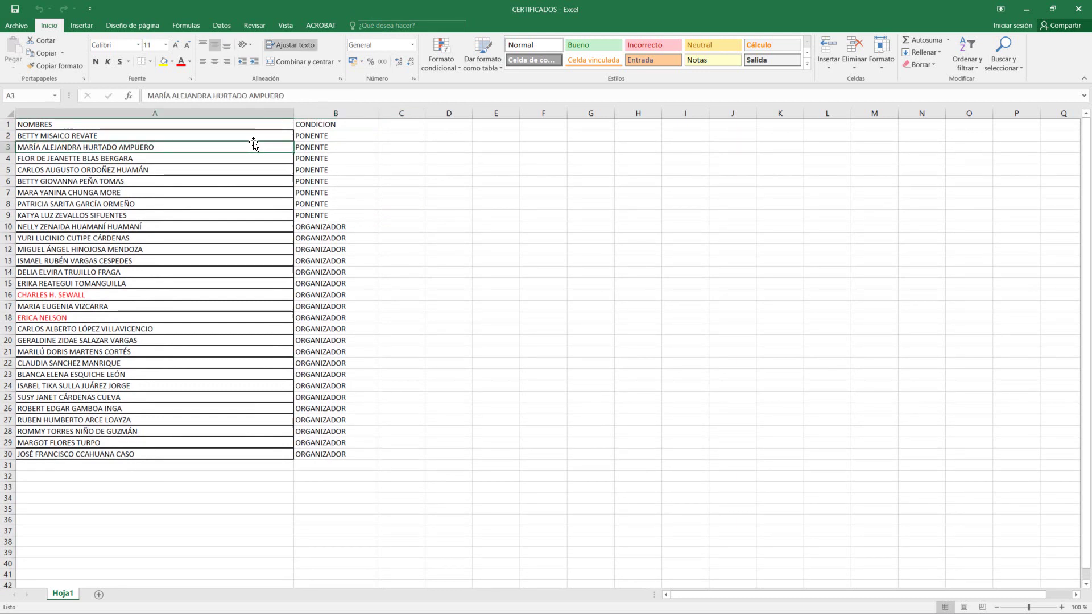
{"action": "left_click", "coordinate": [316, 137]}
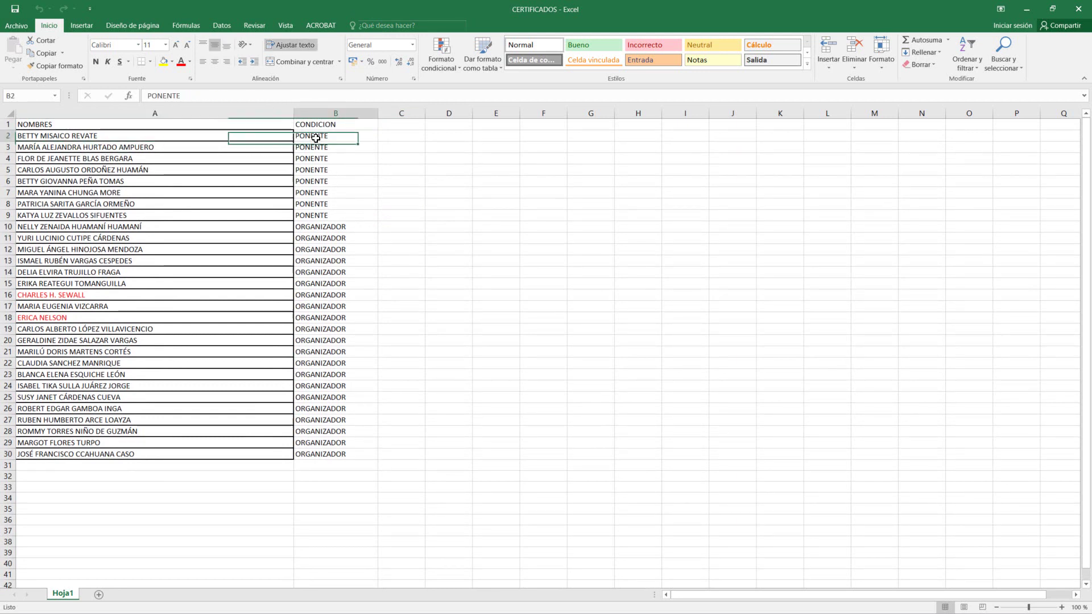
{"action": "left_click", "coordinate": [61, 138]}
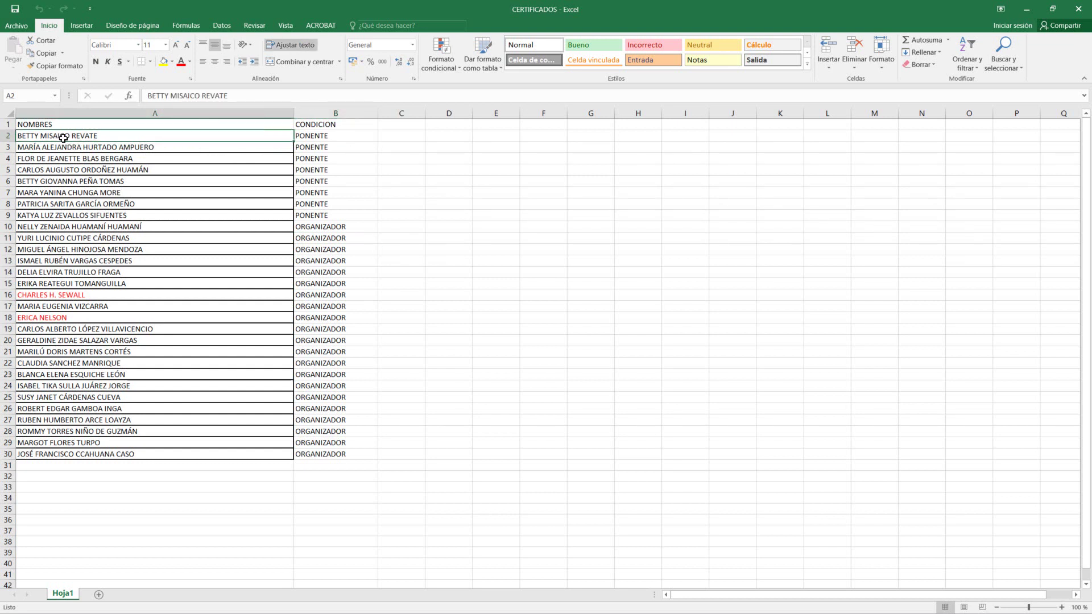
{"action": "left_click", "coordinate": [318, 137]}
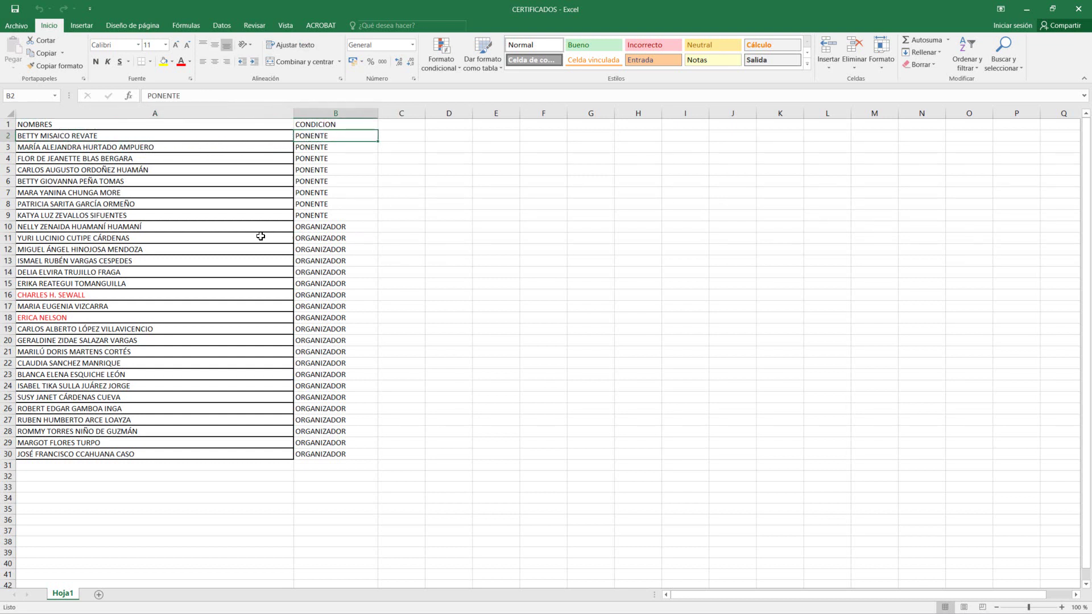
{"action": "left_click", "coordinate": [176, 263]}
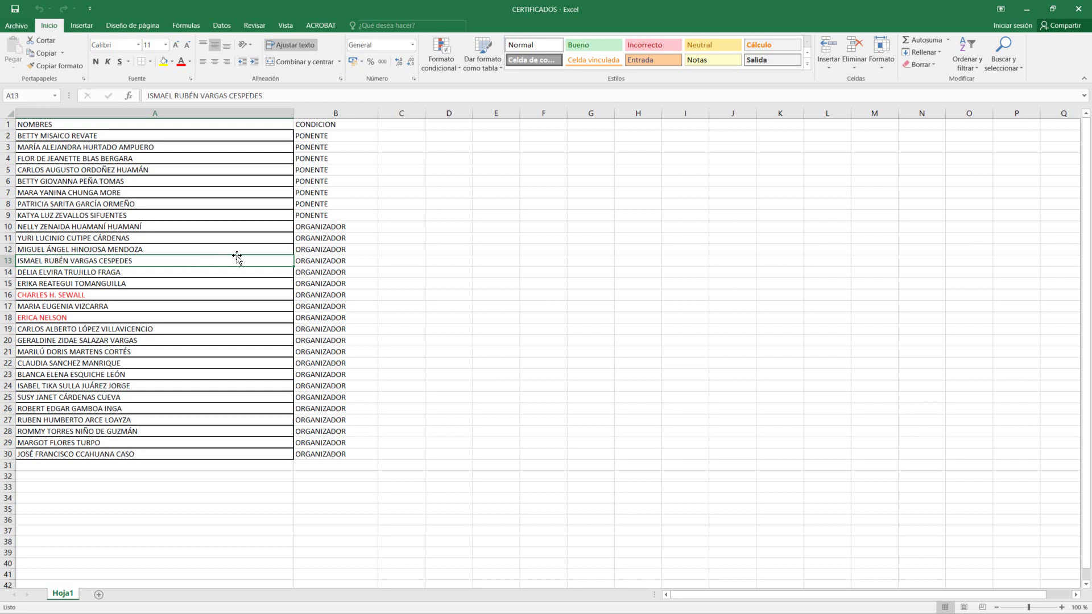
{"action": "left_click", "coordinate": [328, 249]}
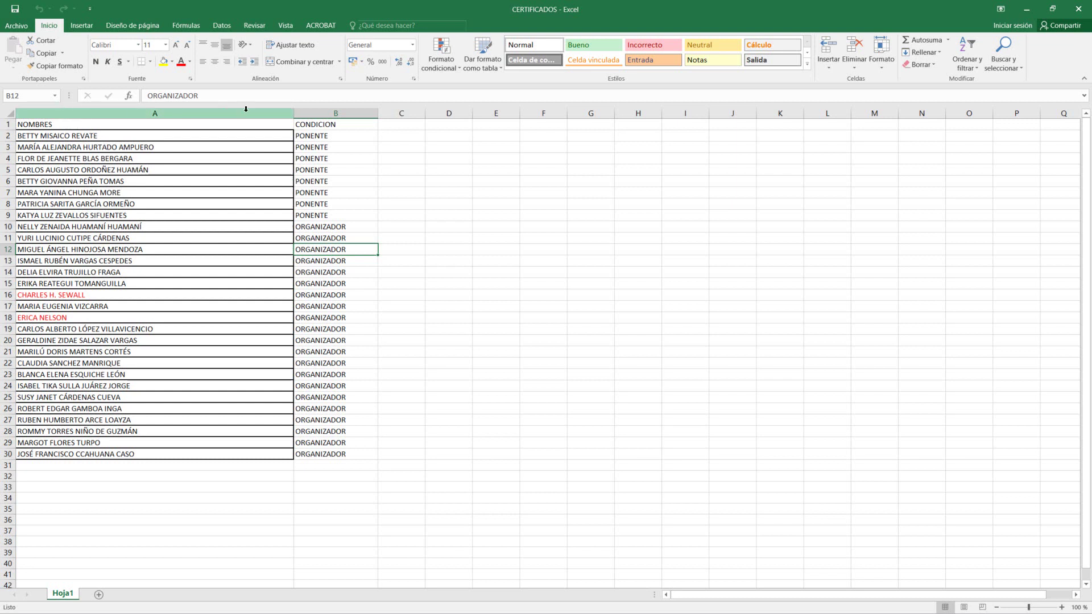
{"action": "left_click", "coordinate": [312, 114]}
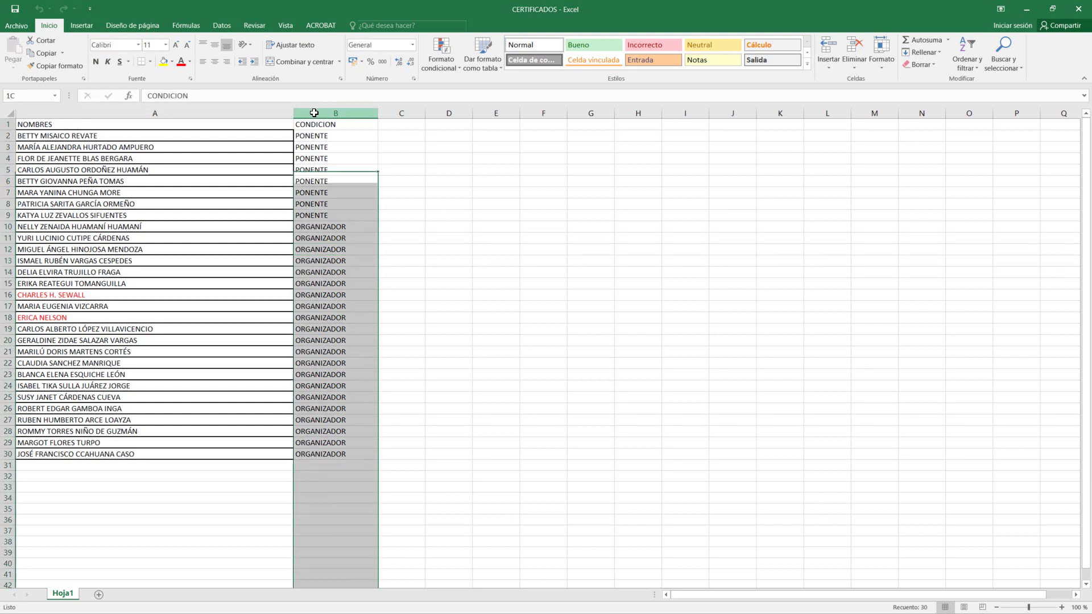
{"action": "left_click", "coordinate": [451, 194]}
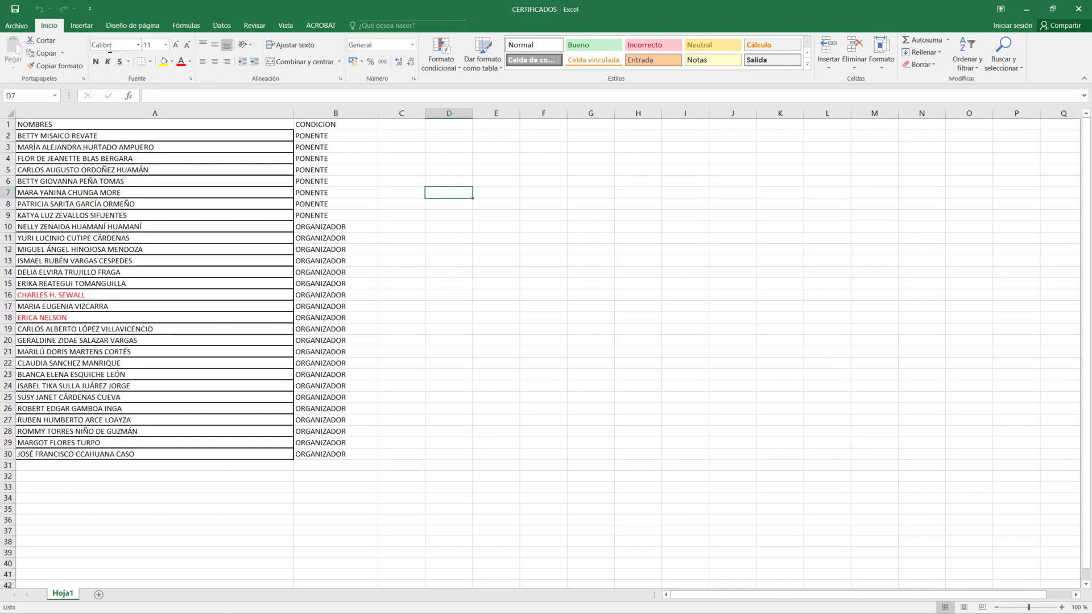
- Start saving a copy of the workbook to the Escritorio folder under the name CERTIFICADOS RUSS PRO
{"action": "left_click", "coordinate": [17, 25]}
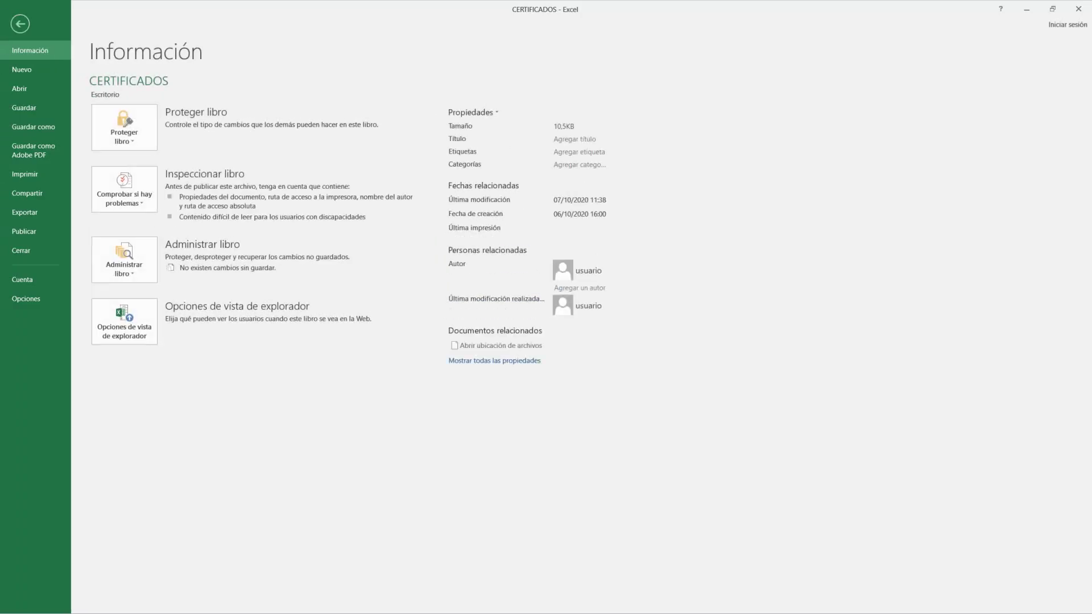
{"action": "left_click", "coordinate": [39, 128]}
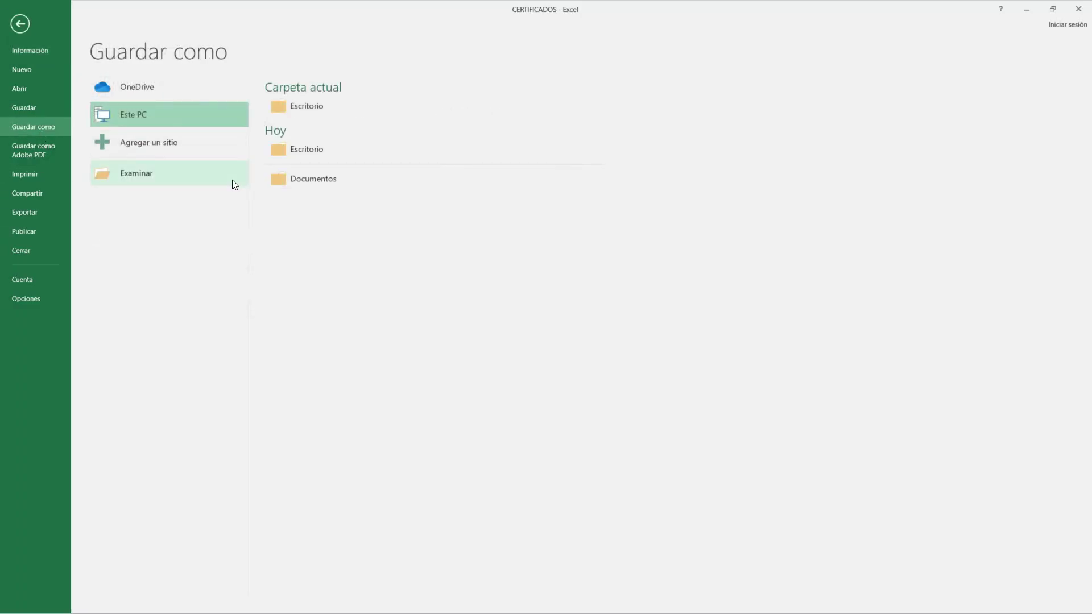
{"action": "left_click", "coordinate": [178, 175]}
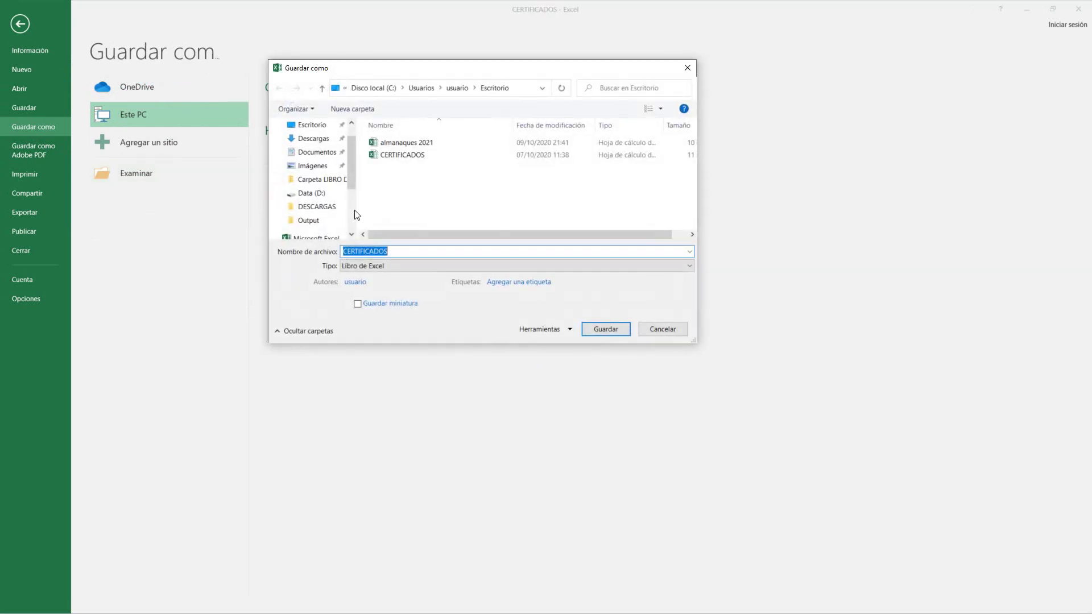
{"action": "left_click_drag", "start_coordinate": [350, 173], "coordinate": [351, 144]}
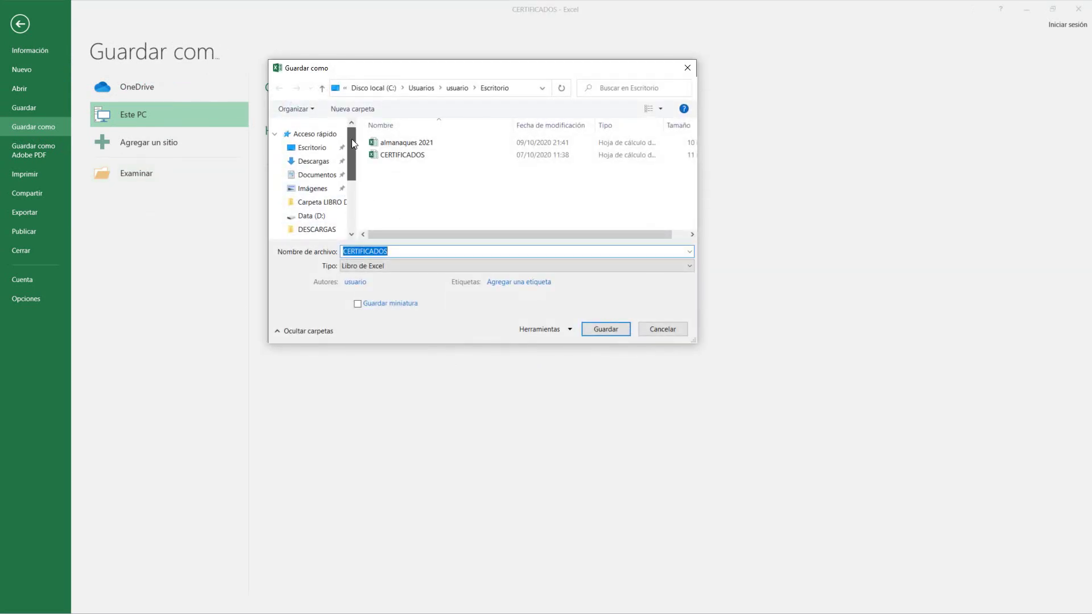
{"action": "left_click", "coordinate": [312, 147]}
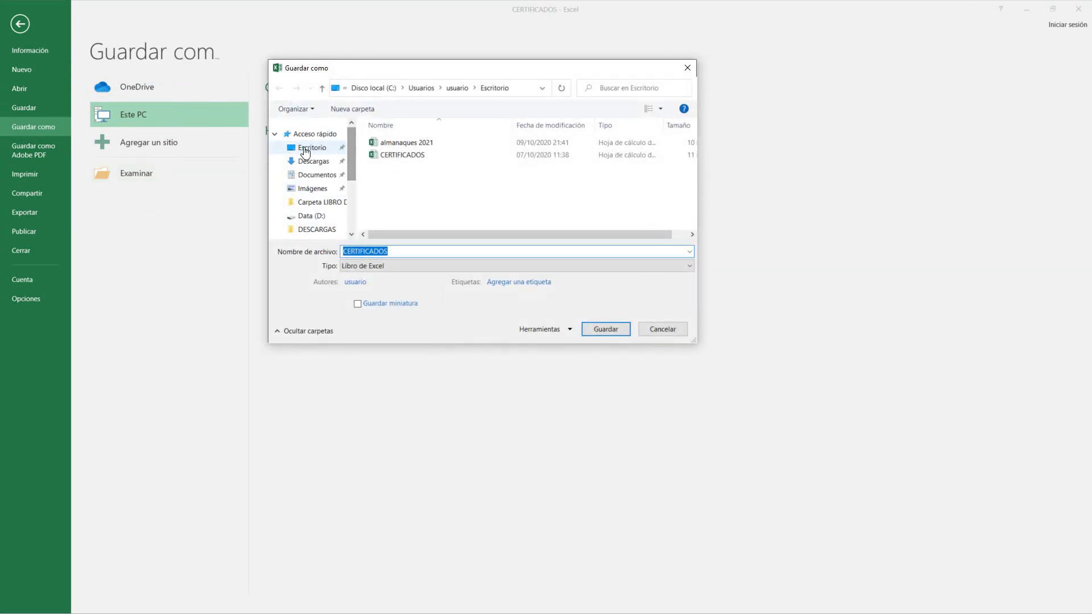
{"action": "left_click", "coordinate": [424, 250]}
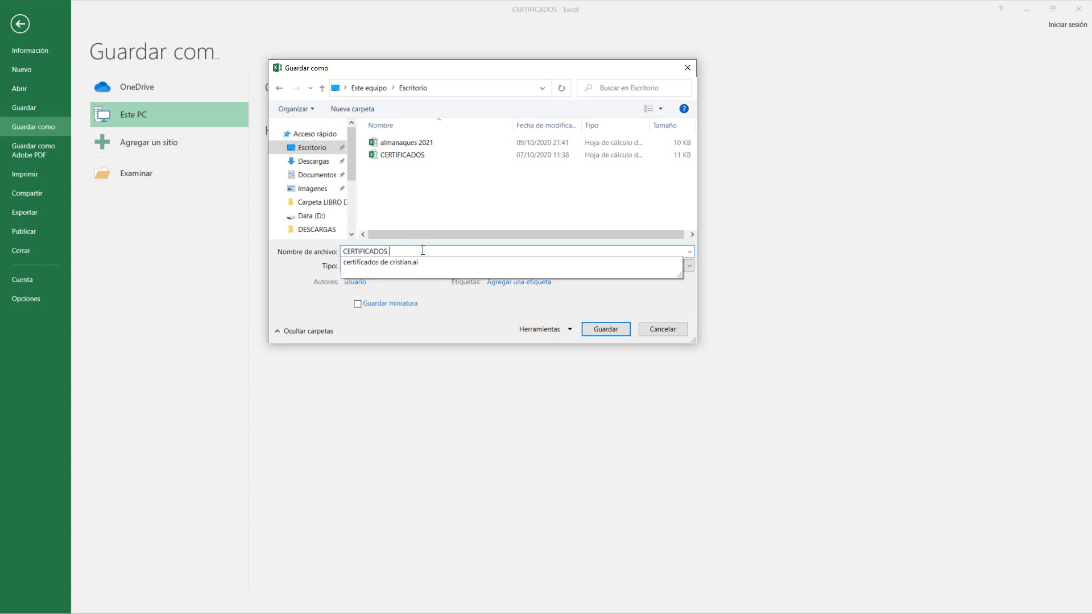
{"action": "type", "text": "RUSS P"}
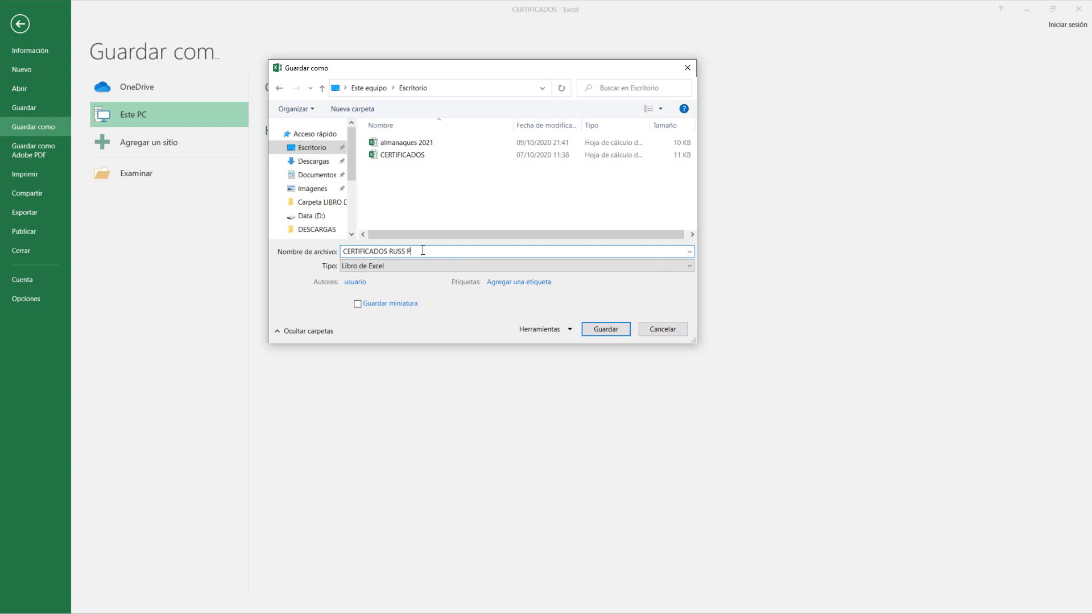
{"action": "type", "text": "RO"}
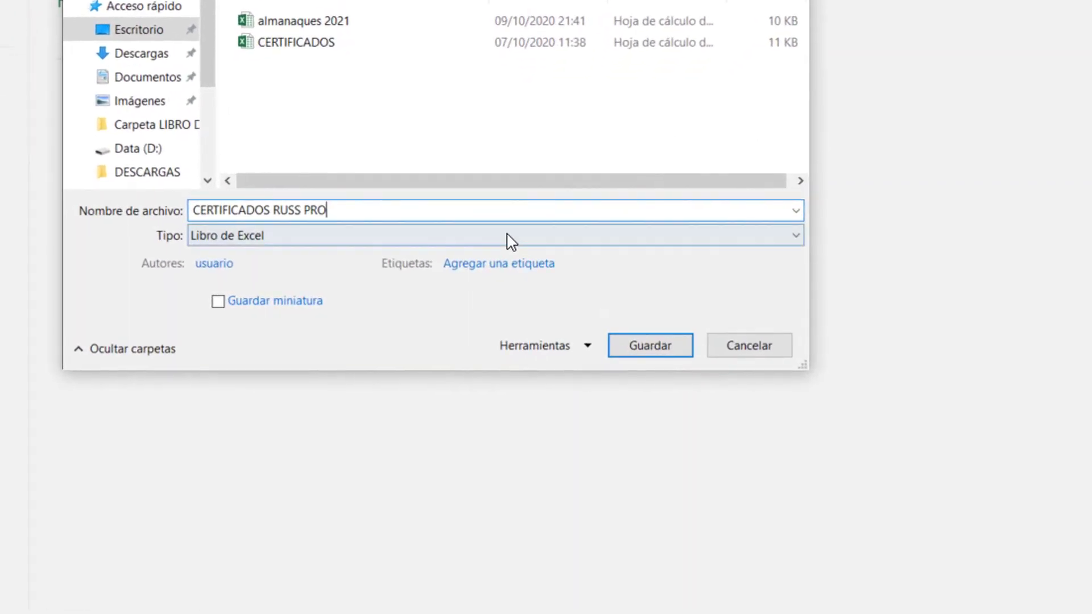
- Set the copy's file type to CSV (delimitado por comas) and save it, keeping that format despite possible feature loss
{"action": "left_click", "coordinate": [250, 239]}
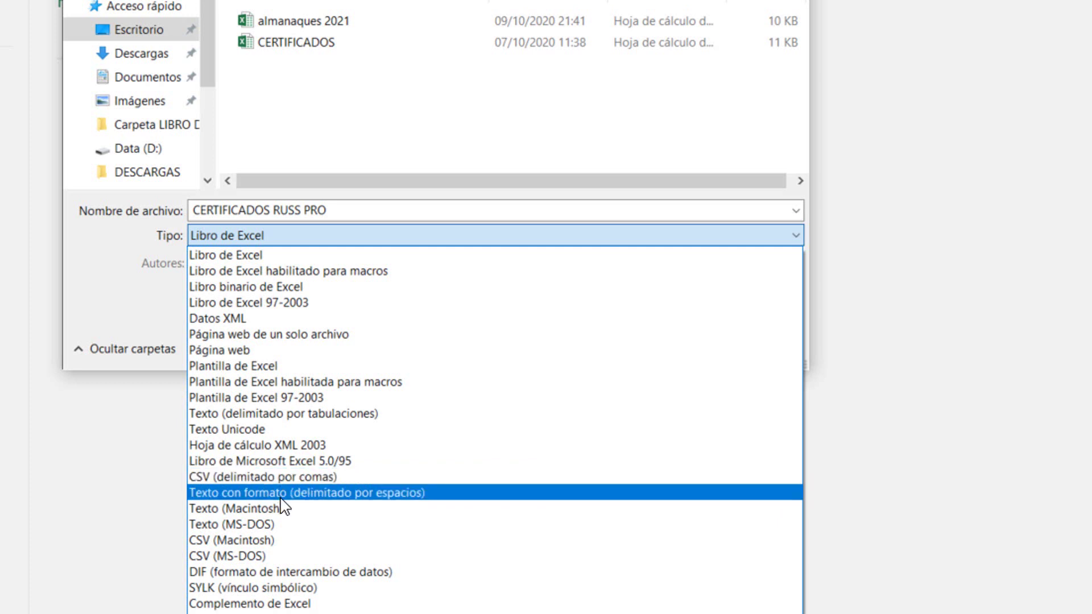
{"action": "left_click", "coordinate": [287, 478]}
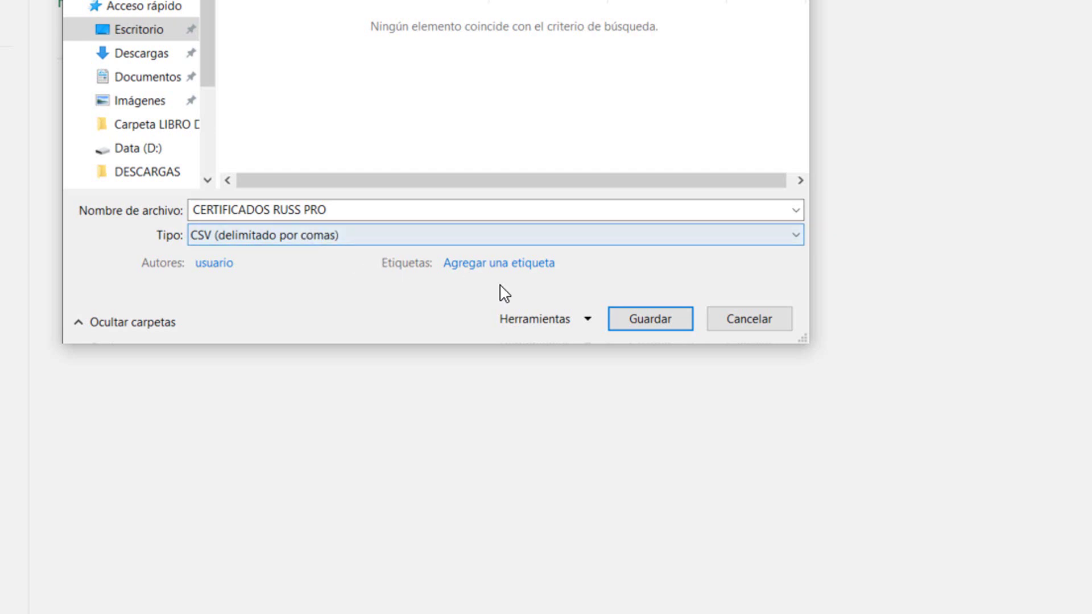
{"action": "left_click", "coordinate": [637, 328]}
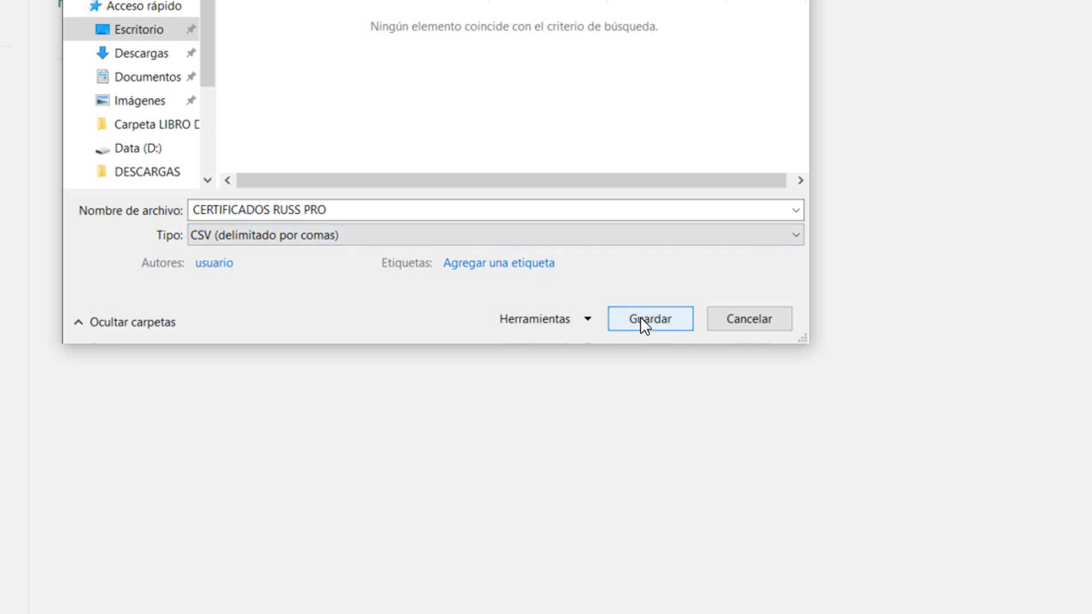
{"action": "left_click", "coordinate": [645, 319]}
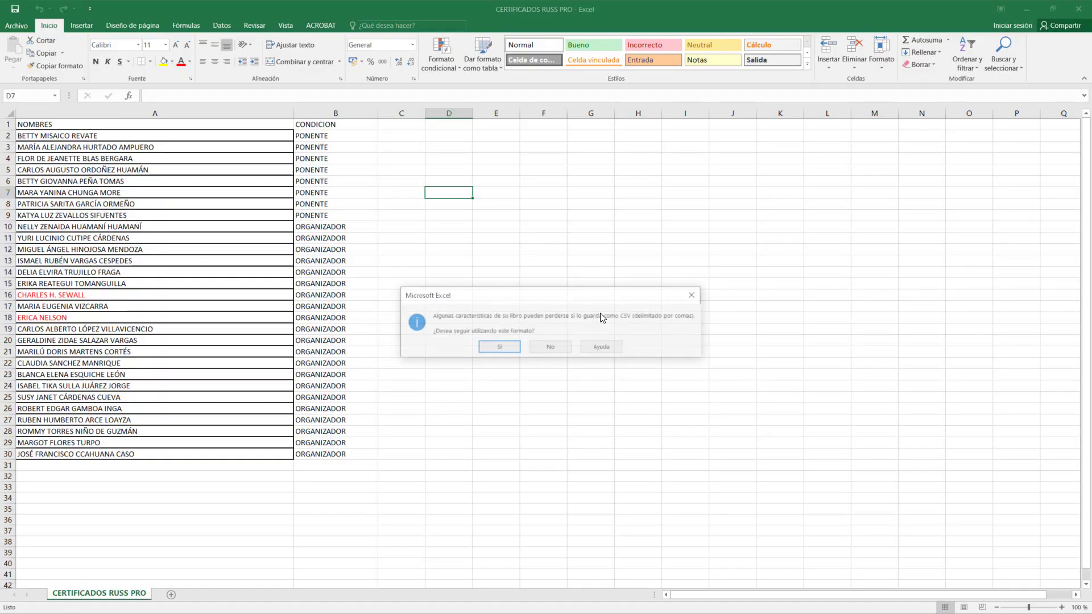
{"action": "left_click", "coordinate": [501, 350]}
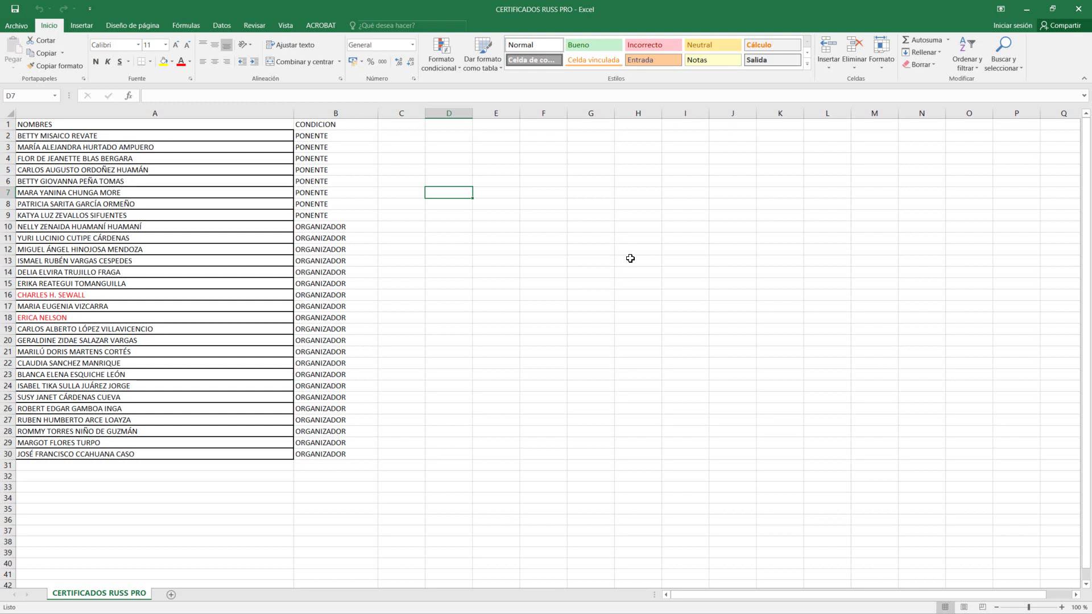
- Close the CERTIFICADOS RUSS PRO workbook without saving any further changes
{"action": "left_click", "coordinate": [627, 259]}
{"action": "left_click", "coordinate": [1080, 13]}
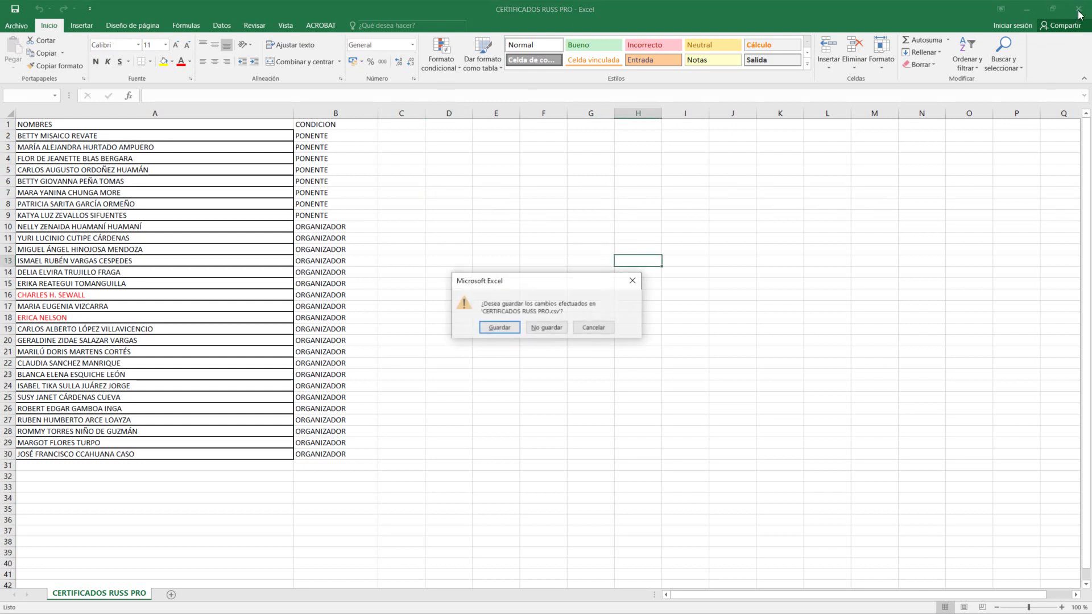
{"action": "left_click", "coordinate": [546, 328]}
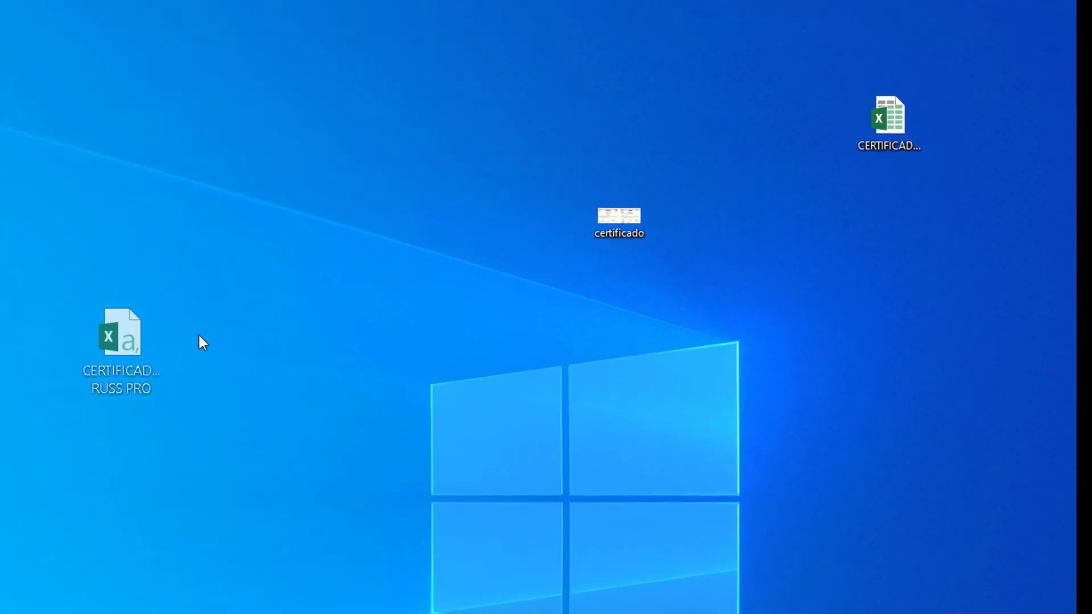
- Move the CERTIFICADOS RUSS PRO file near the certificado file on the desktop, and check the original CERTIFICADOS workbook's file details
{"action": "left_click_drag", "start_coordinate": [530, 220], "coordinate": [729, 95]}
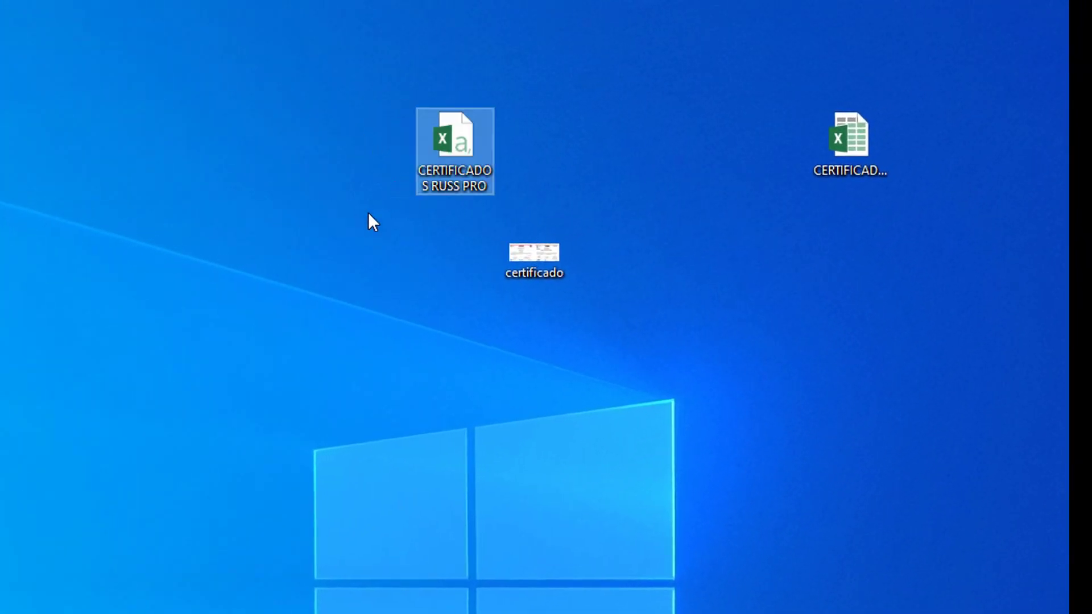
{"action": "left_click", "coordinate": [383, 268]}
{"action": "left_click", "coordinate": [861, 169]}
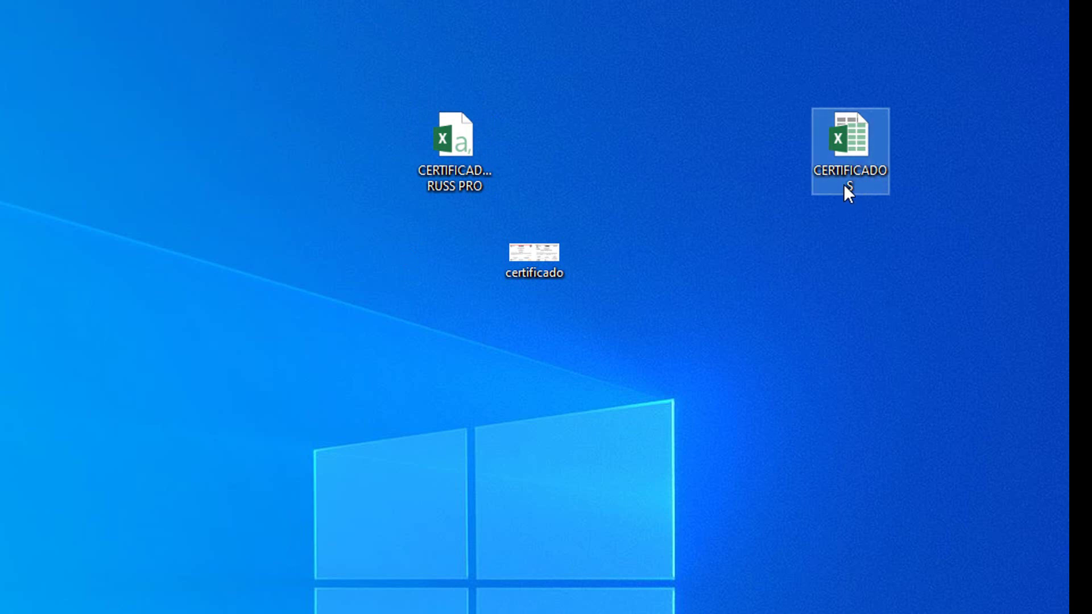
{"action": "mouse_move", "coordinate": [855, 169]}
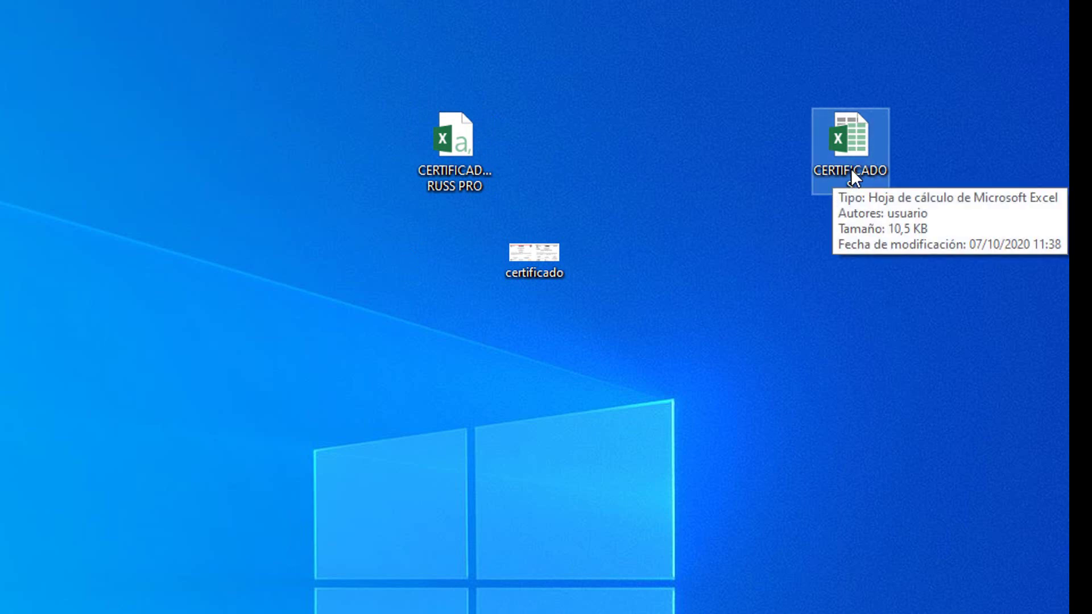
- Check the two CERTIFICADOS files on the desktop and move the CERTIFICADOS RUSS PRO file
{"action": "left_click", "coordinate": [844, 162]}
{"action": "left_click", "coordinate": [467, 138]}
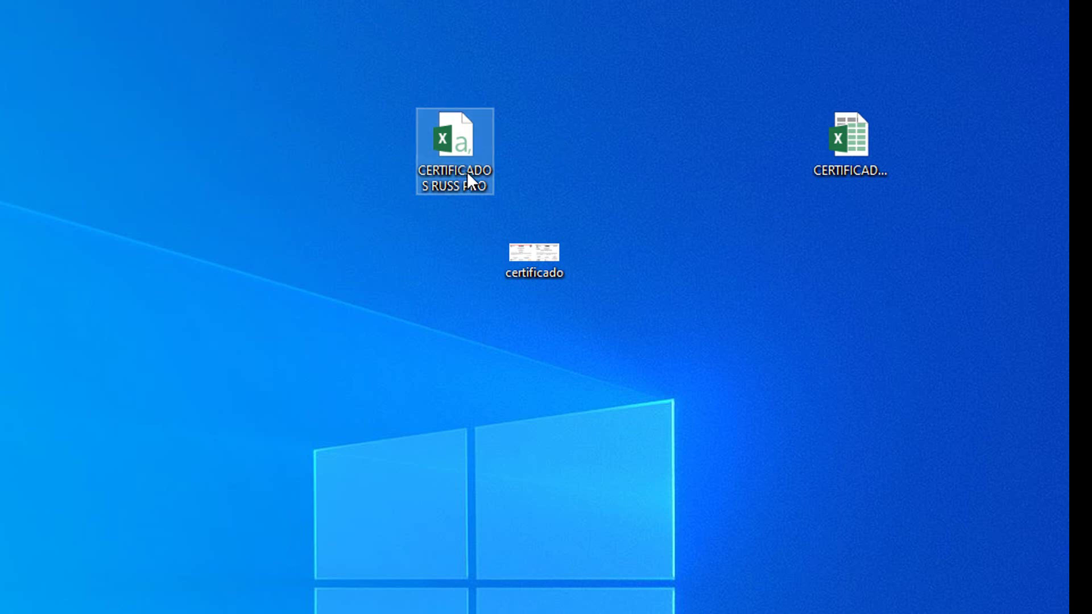
{"action": "mouse_move", "coordinate": [488, 174]}
{"action": "left_click_drag", "start_coordinate": [461, 157], "coordinate": [595, 117]}
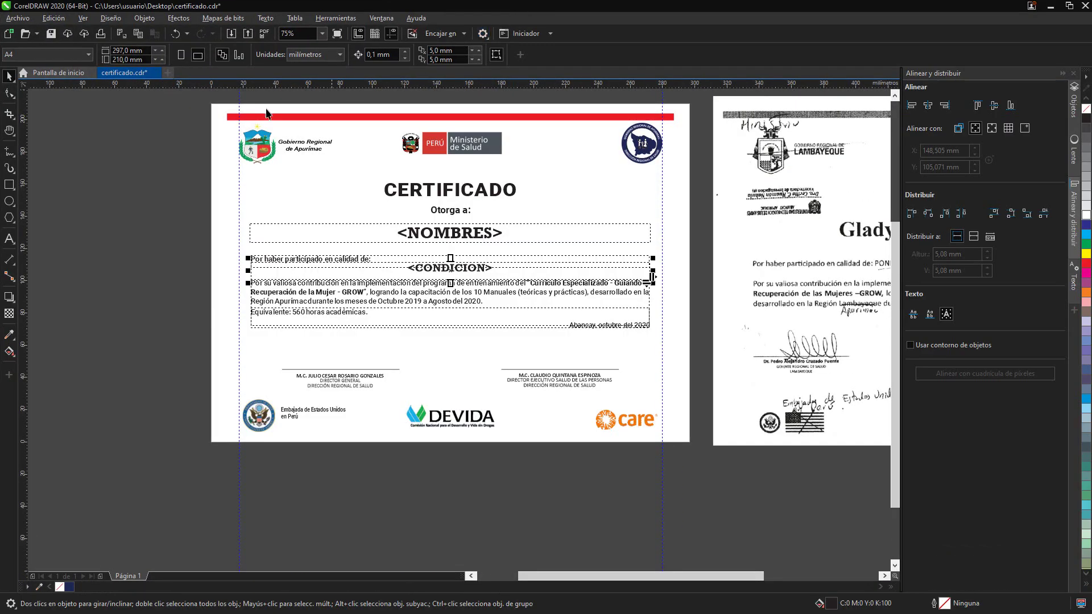
- Switch to certificado.cdr in CorelDRAW and examine the <NOMBRES> placeholder and the surrounding certificate text
{"action": "left_click", "coordinate": [439, 235]}
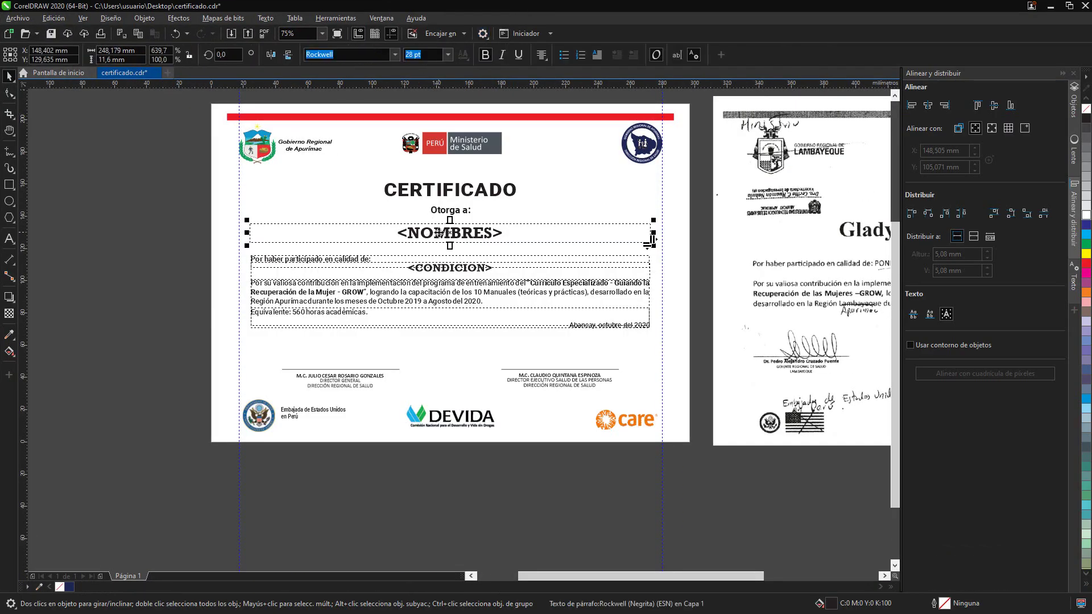
{"action": "left_click", "coordinate": [340, 172]}
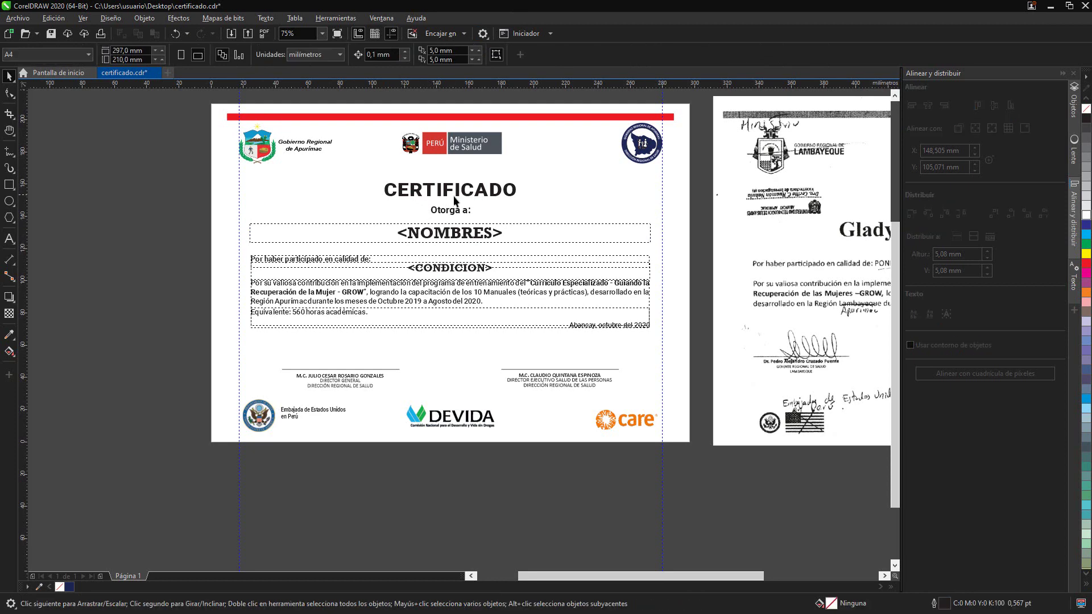
{"action": "scroll", "coordinate": [430, 250], "scroll_direction": "up", "scroll_amount": 5}
{"action": "scroll", "coordinate": [429, 240], "scroll_direction": "down", "scroll_amount": 2}
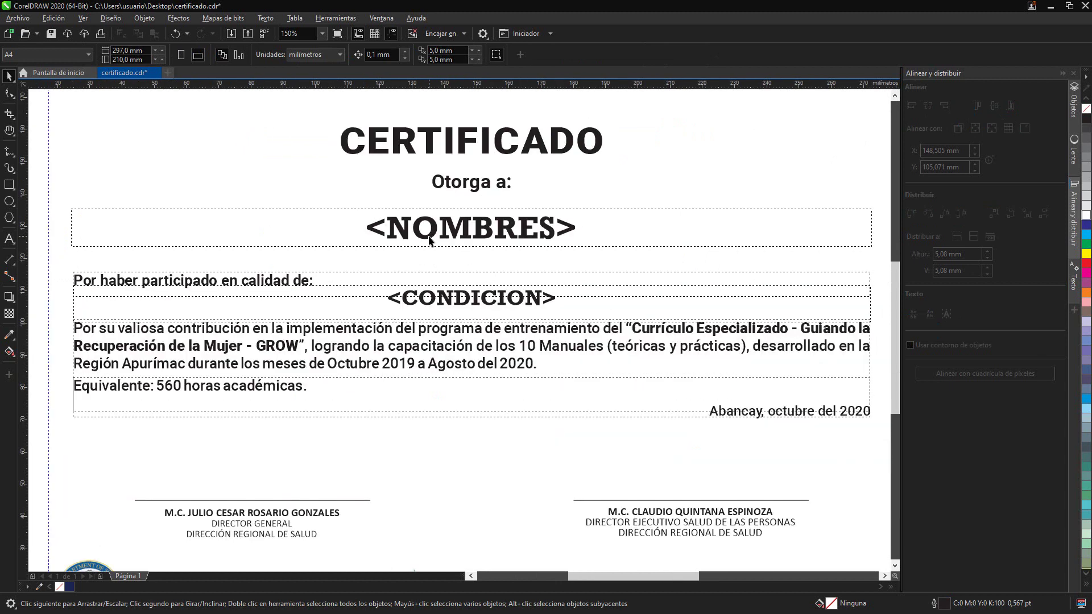
{"action": "scroll", "coordinate": [429, 236], "scroll_direction": "down", "scroll_amount": 2}
- Try left alignment on the <NOMBRES> paragraph text and return it to centre alignment
{"action": "left_click", "coordinate": [446, 233]}
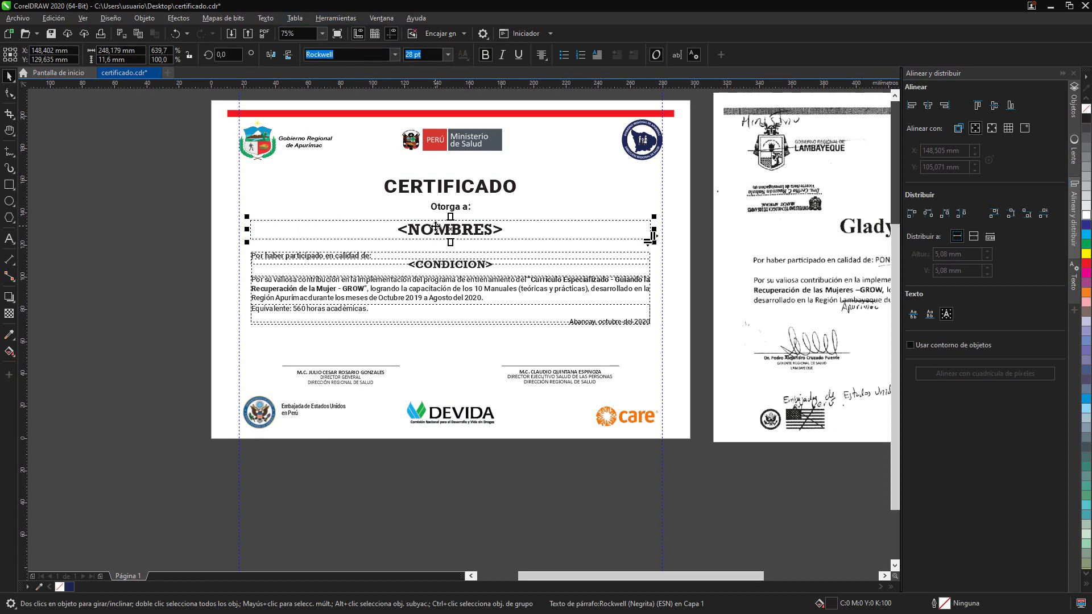
{"action": "left_click", "coordinate": [542, 55]}
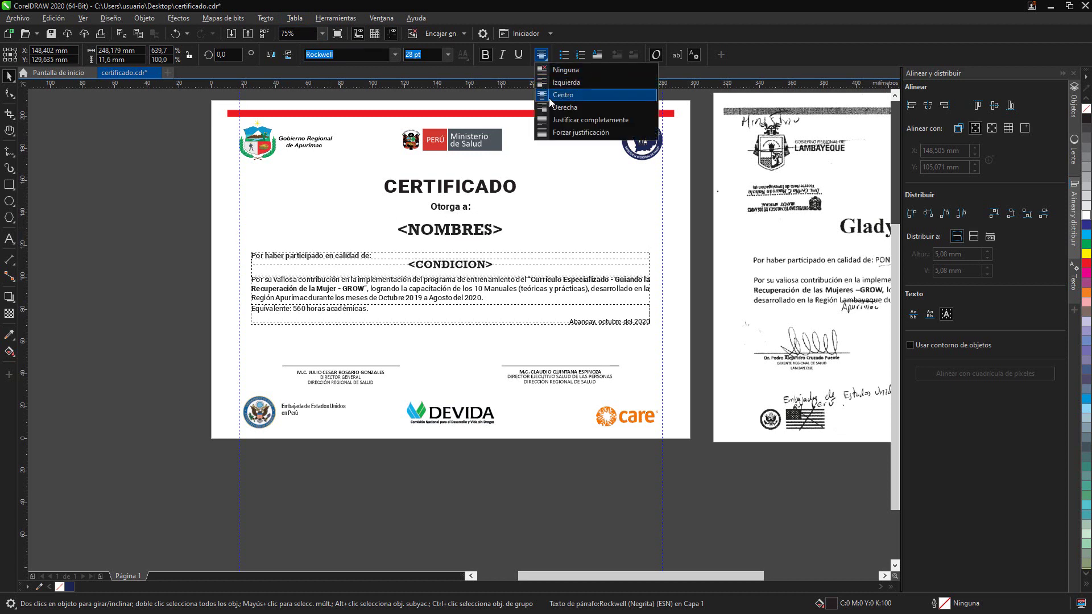
{"action": "left_click", "coordinate": [555, 83]}
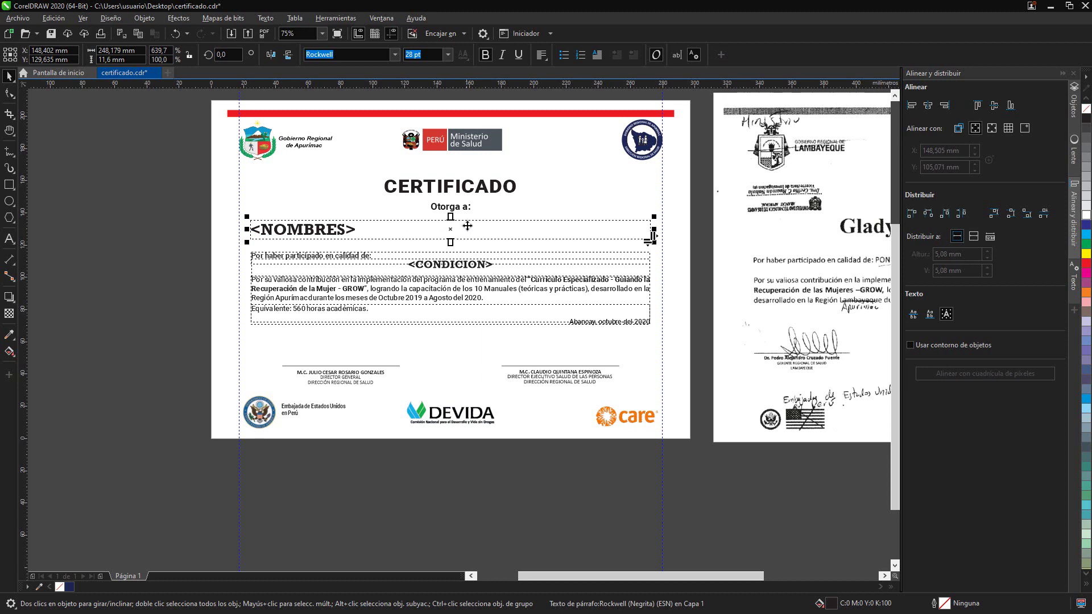
{"action": "left_click", "coordinate": [542, 55]}
{"action": "left_click", "coordinate": [557, 95]}
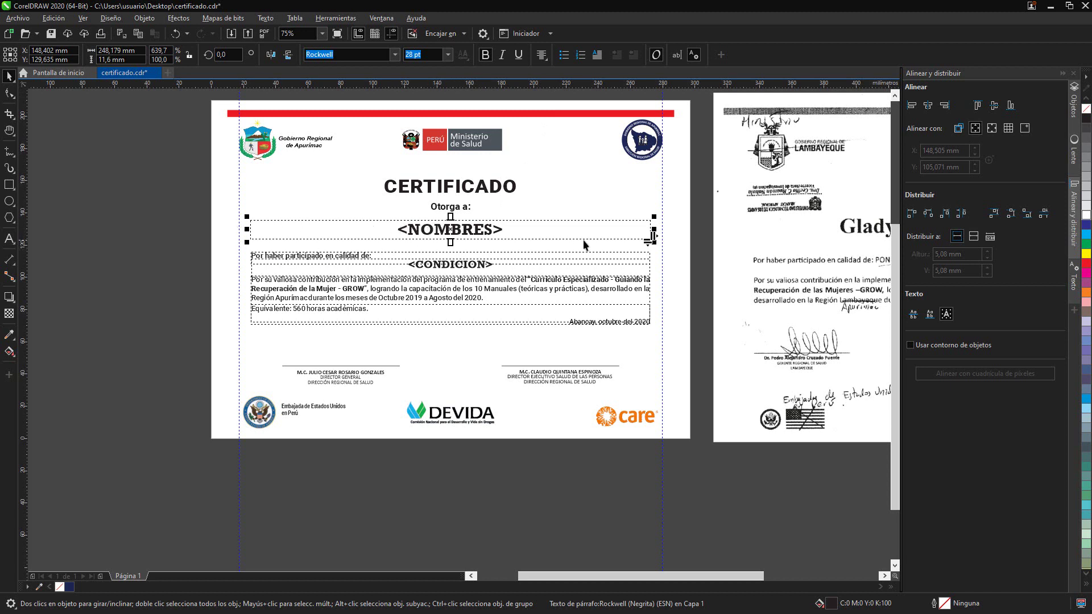
- Convert the <NOMBRES> text to artistic text and back to paragraph text, and widen its frame to about 247 mm
{"action": "left_click", "coordinate": [266, 18]}
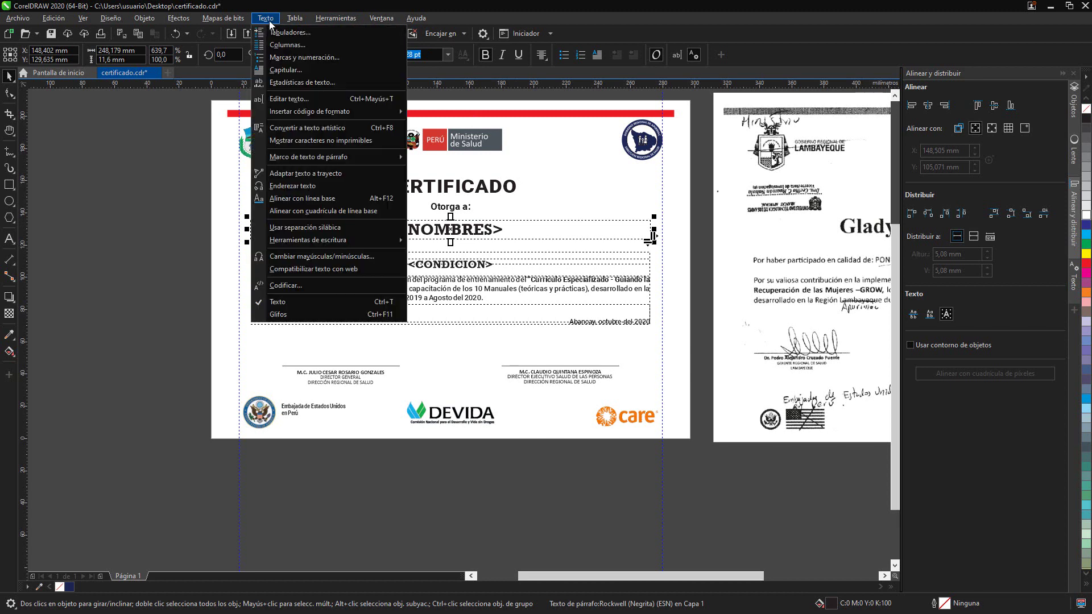
{"action": "left_click", "coordinate": [339, 130]}
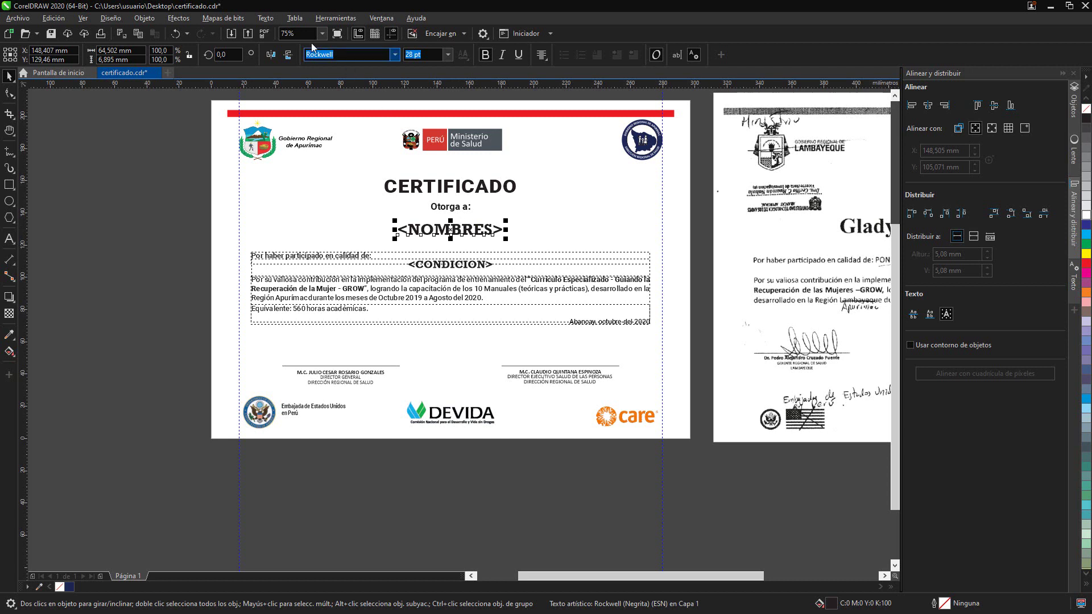
{"action": "left_click", "coordinate": [265, 18]}
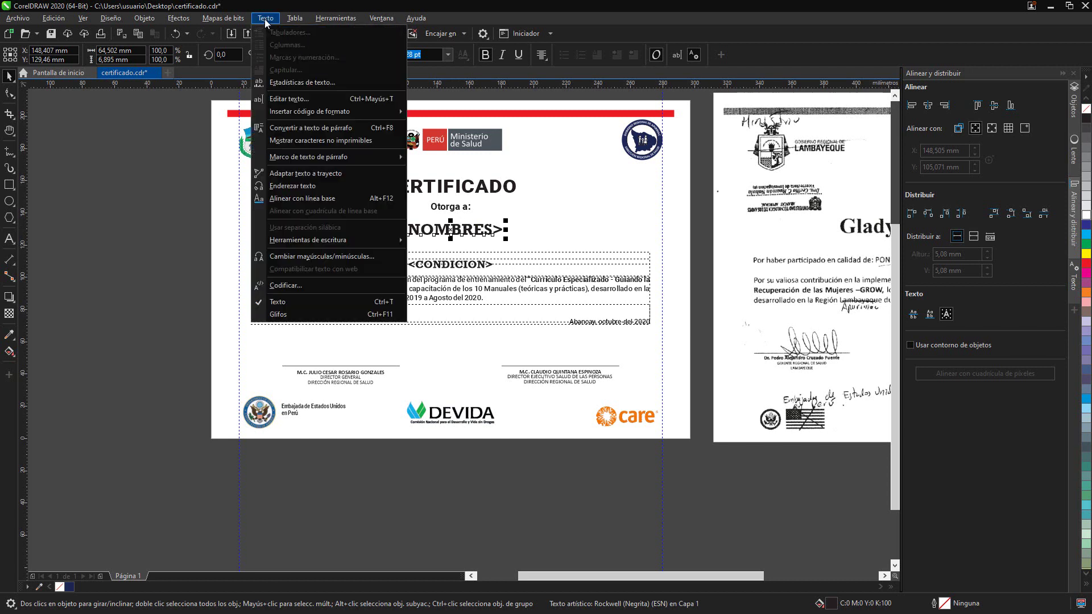
{"action": "left_click", "coordinate": [317, 131]}
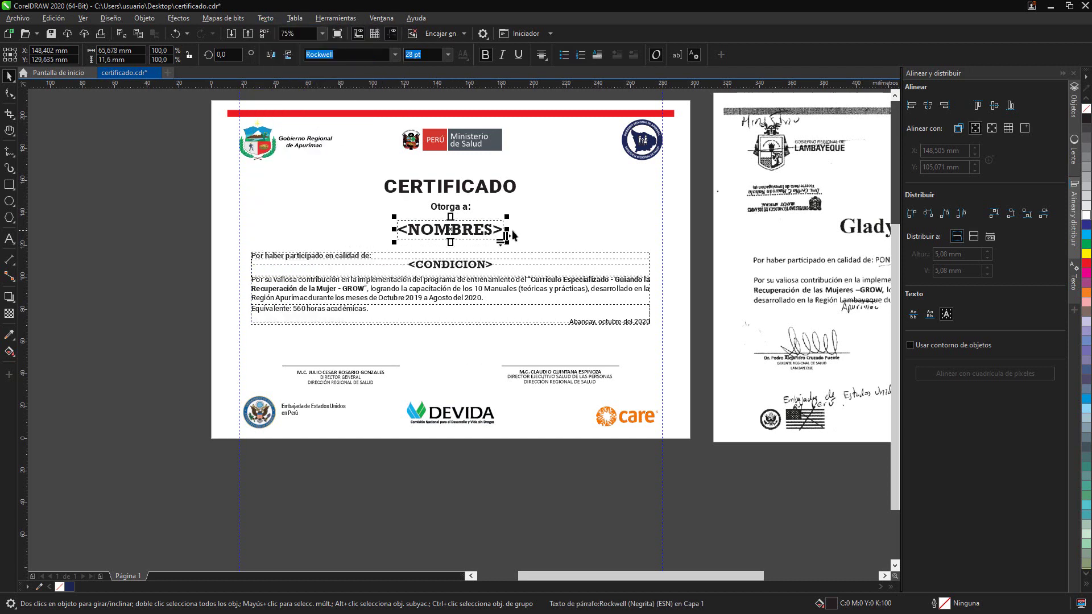
{"action": "left_click_drag", "start_coordinate": [512, 230], "coordinate": [655, 235]}
{"action": "left_click_drag", "start_coordinate": [397, 230], "coordinate": [248, 235]}
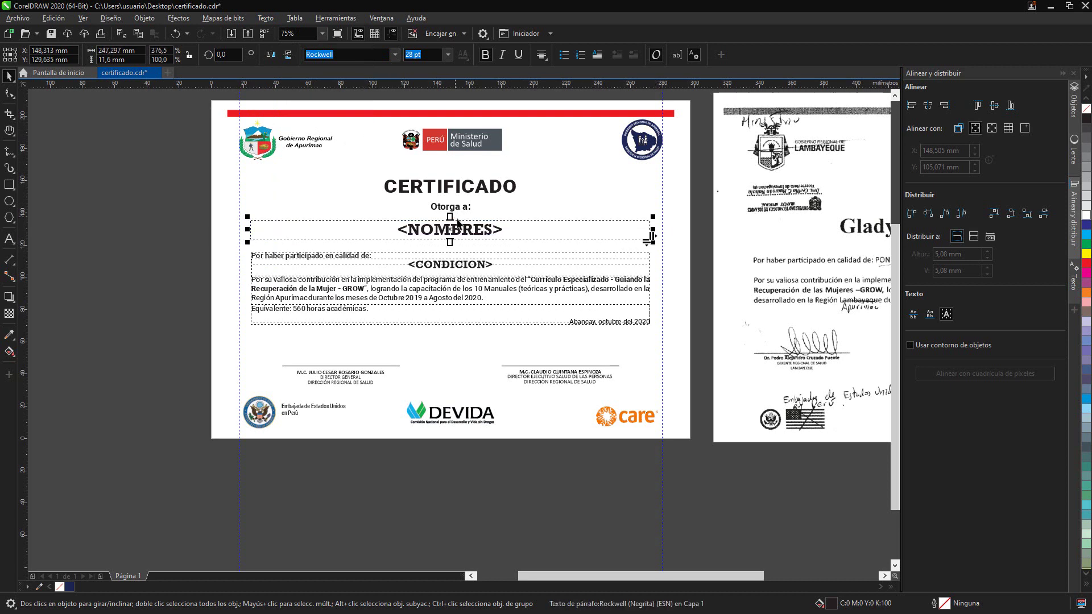
- Replace the <NOMBRES> placeholder under "Otorga a:" with the text RUSS PRO
{"action": "left_click", "coordinate": [467, 267]}
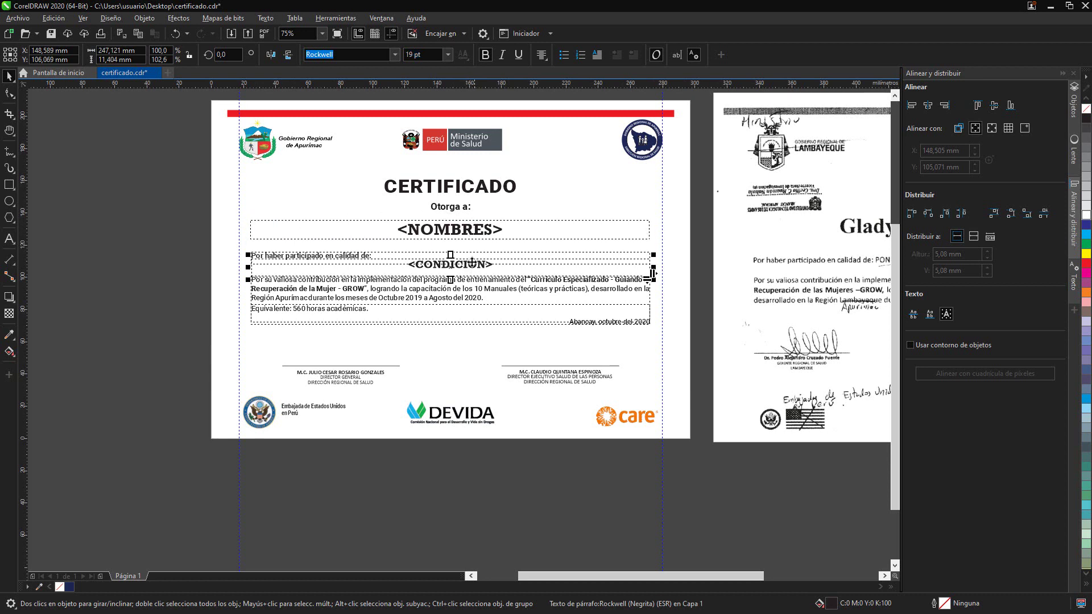
{"action": "left_click", "coordinate": [353, 206]}
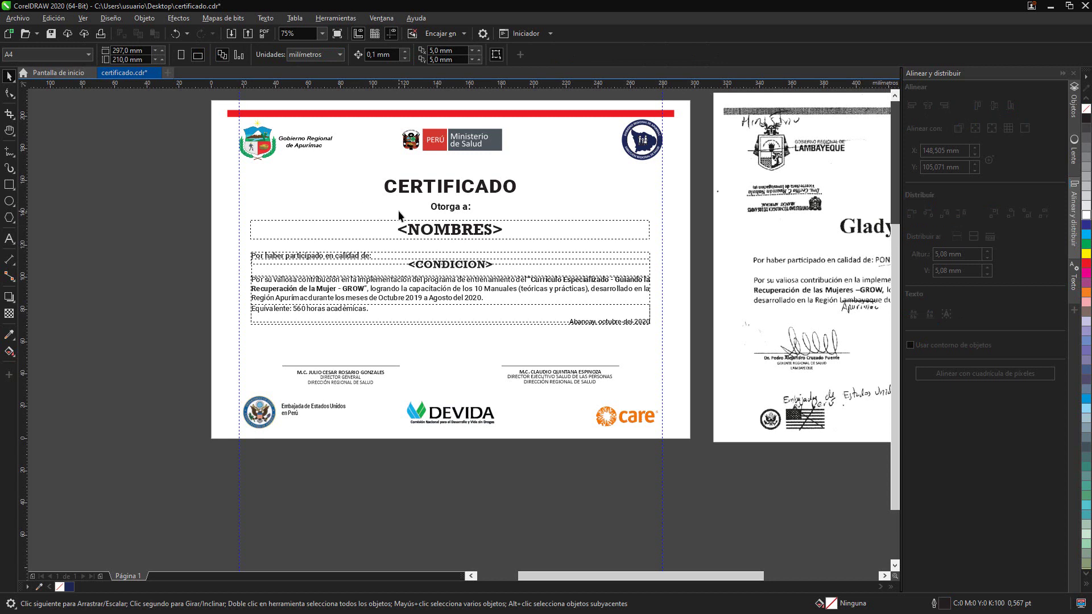
{"action": "double_click", "coordinate": [450, 233]}
{"action": "key", "text": "ctrl+a"}
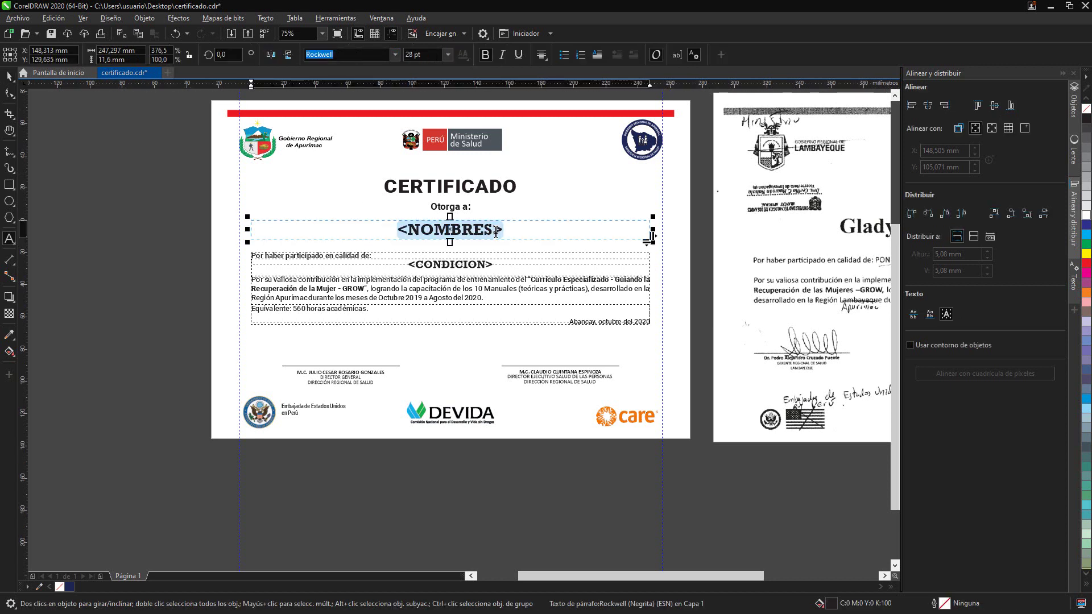
{"action": "left_click", "coordinate": [498, 229]}
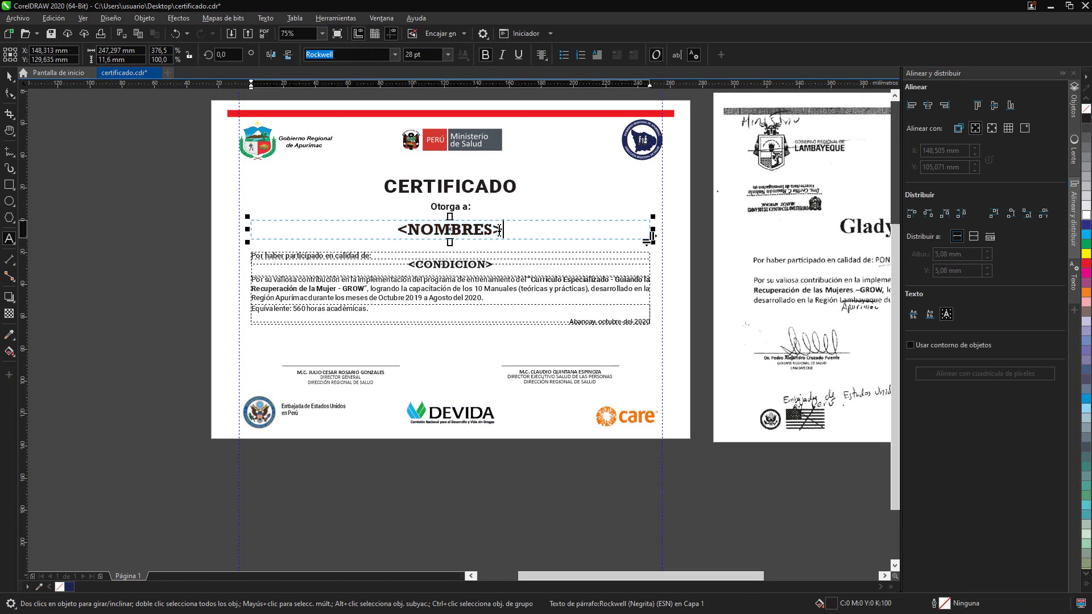
{"action": "double_click", "coordinate": [416, 232]}
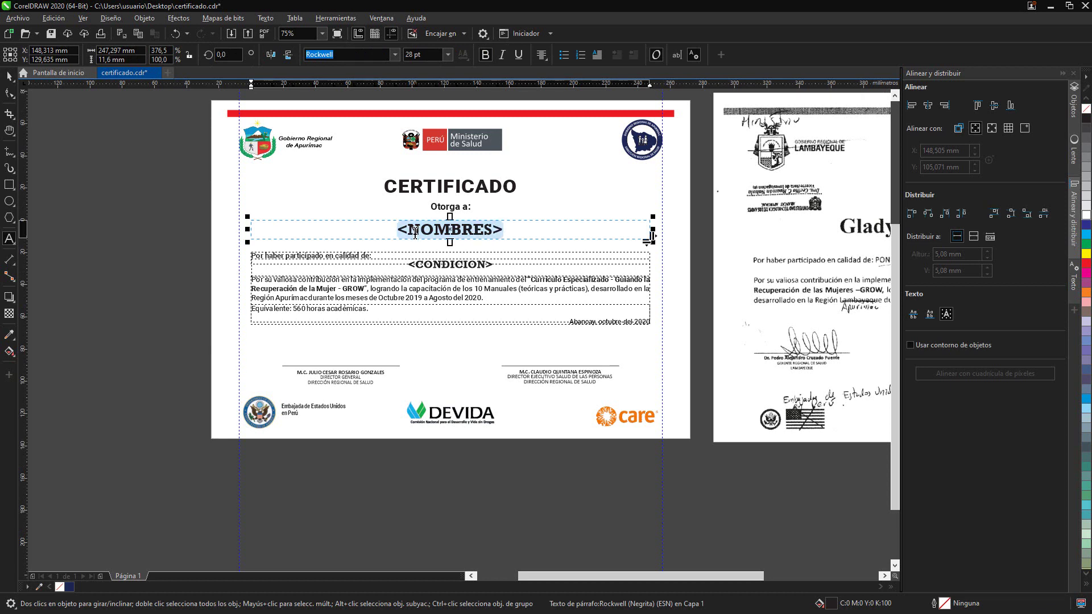
{"action": "type", "text": "rus"}
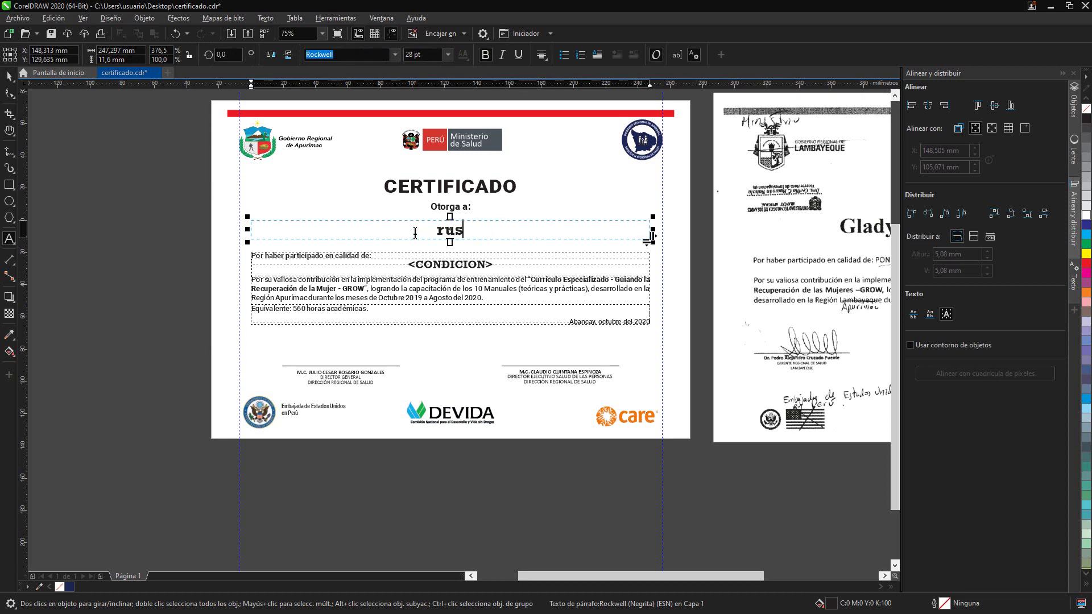
{"action": "key", "text": "BackSpace"}
{"action": "key", "text": "BackSpace"}
{"action": "key", "text": "BackSpace"}
{"action": "type", "text": "RU"}
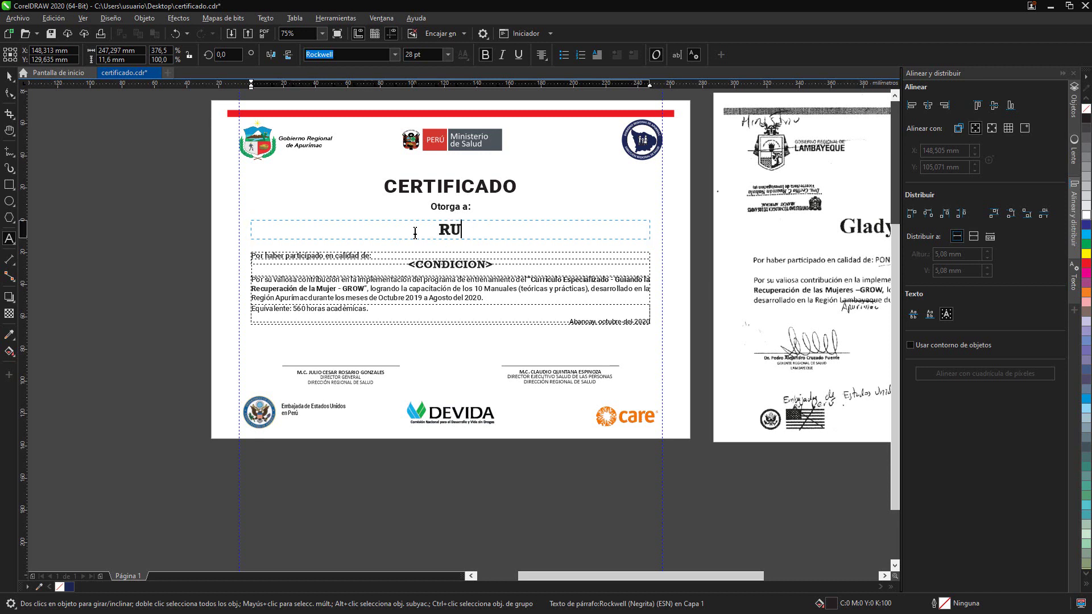
{"action": "type", "text": "SS PRO"}
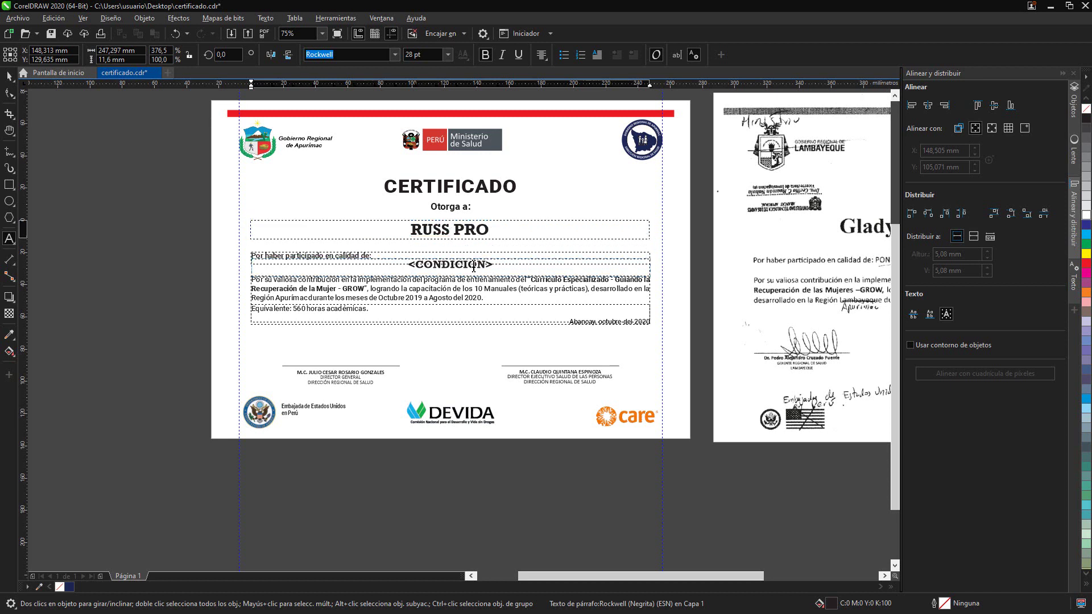
- Replace the <CONDICION> placeholder with the text SUSCRIBETE and finish text editing
{"action": "left_click_drag", "start_coordinate": [408, 265], "coordinate": [491, 266]}
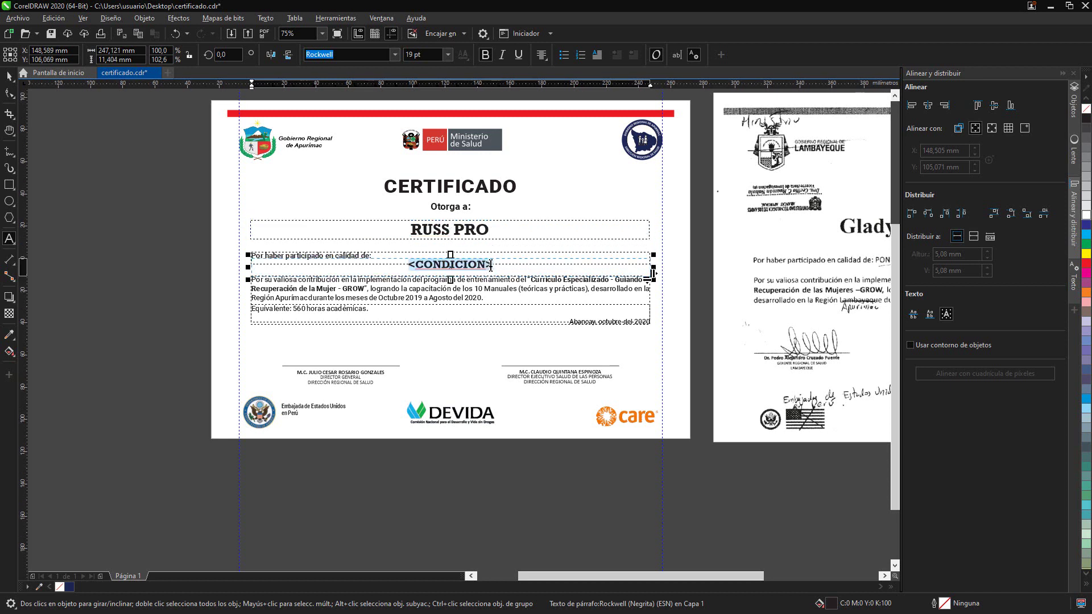
{"action": "type", "text": "SUSCRIBETE"}
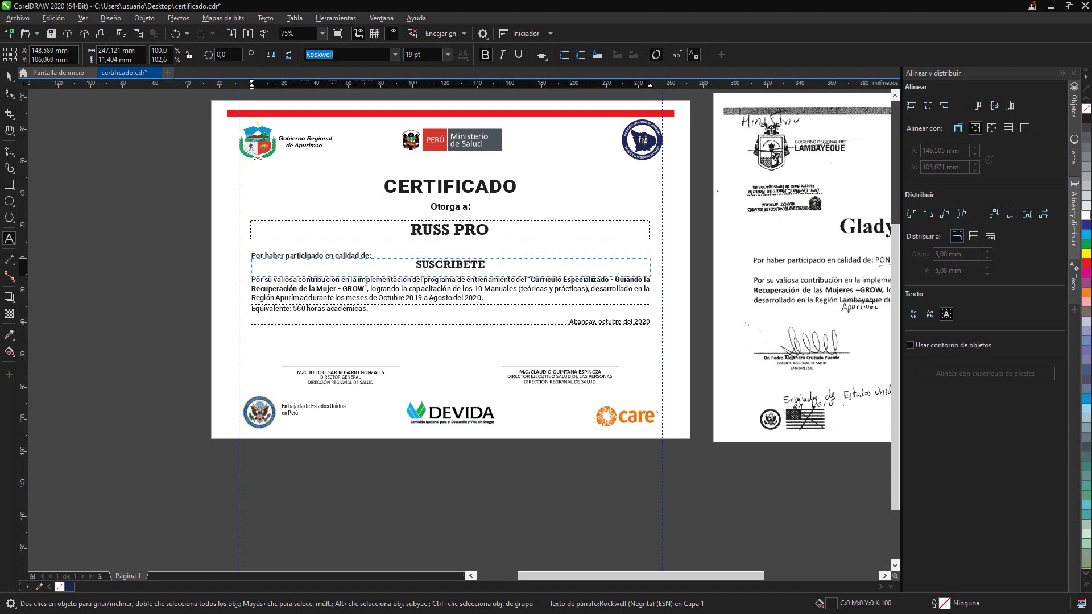
{"action": "key", "text": "Escape"}
{"action": "left_click", "coordinate": [9, 75]}
{"action": "left_click", "coordinate": [225, 188]}
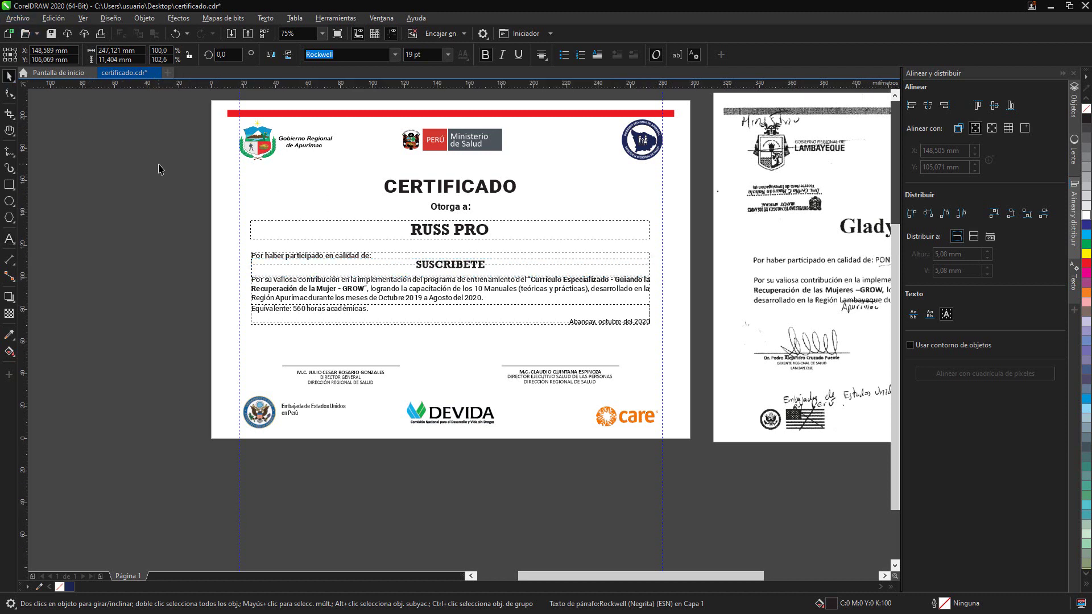
- Open the existing print merge for editing to view its records, and close the wizard
{"action": "left_click", "coordinate": [461, 229]}
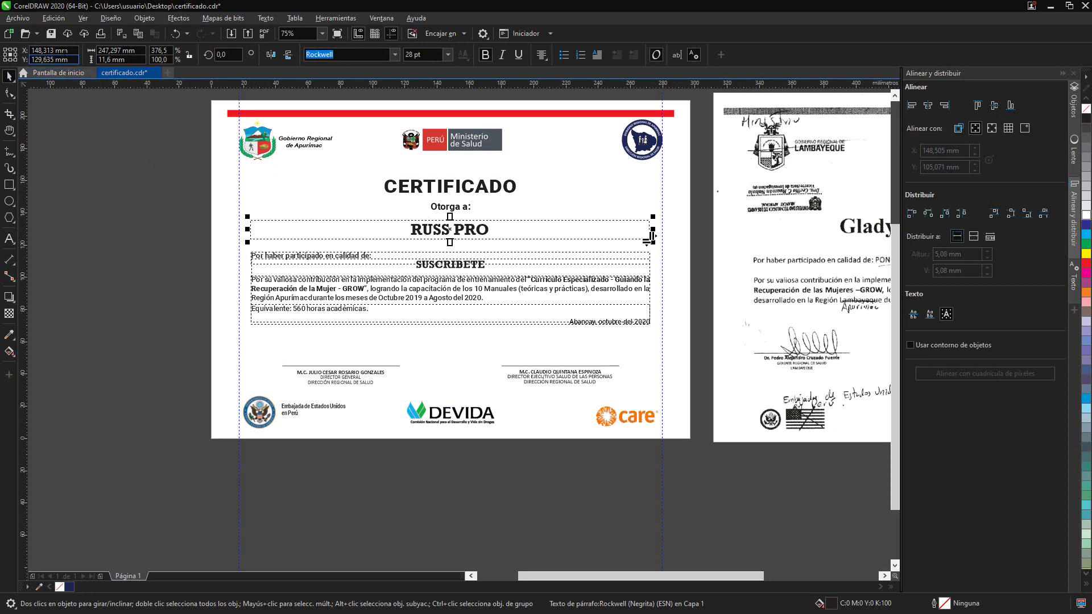
{"action": "left_click", "coordinate": [17, 19]}
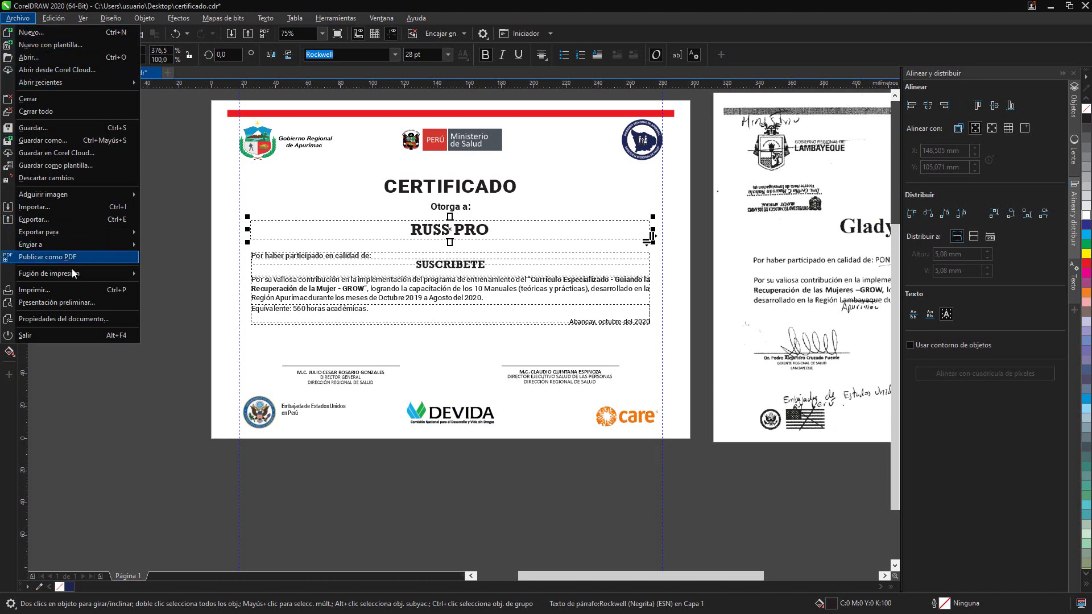
{"action": "mouse_move", "coordinate": [73, 275]}
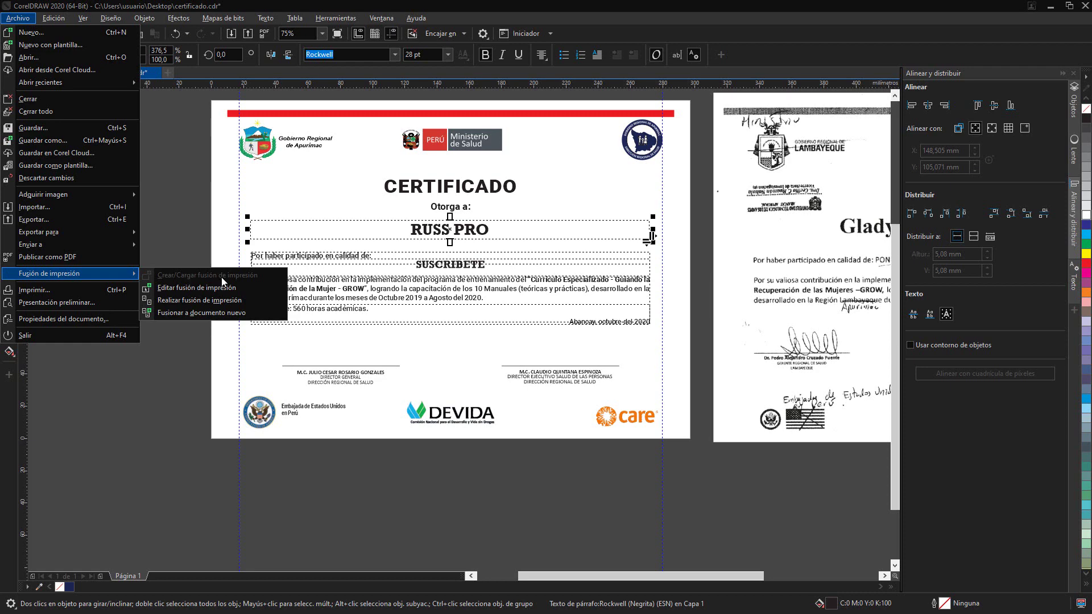
{"action": "left_click", "coordinate": [198, 289]}
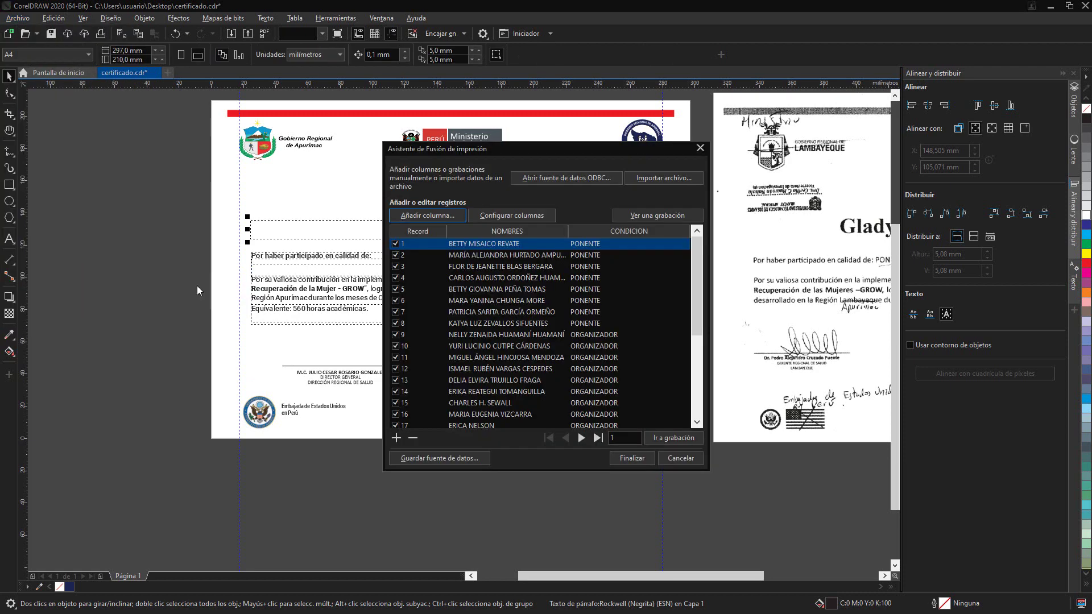
{"action": "left_click", "coordinate": [700, 148]}
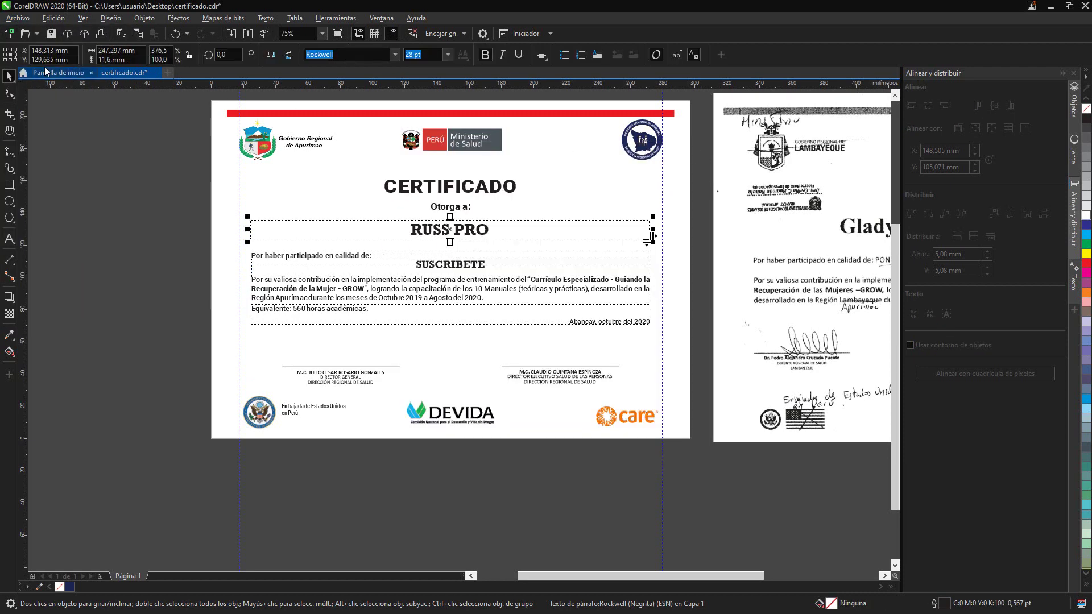
- Open the existing print merge for editing and move its wizard away from the centre of the workspace
{"action": "left_click", "coordinate": [19, 22]}
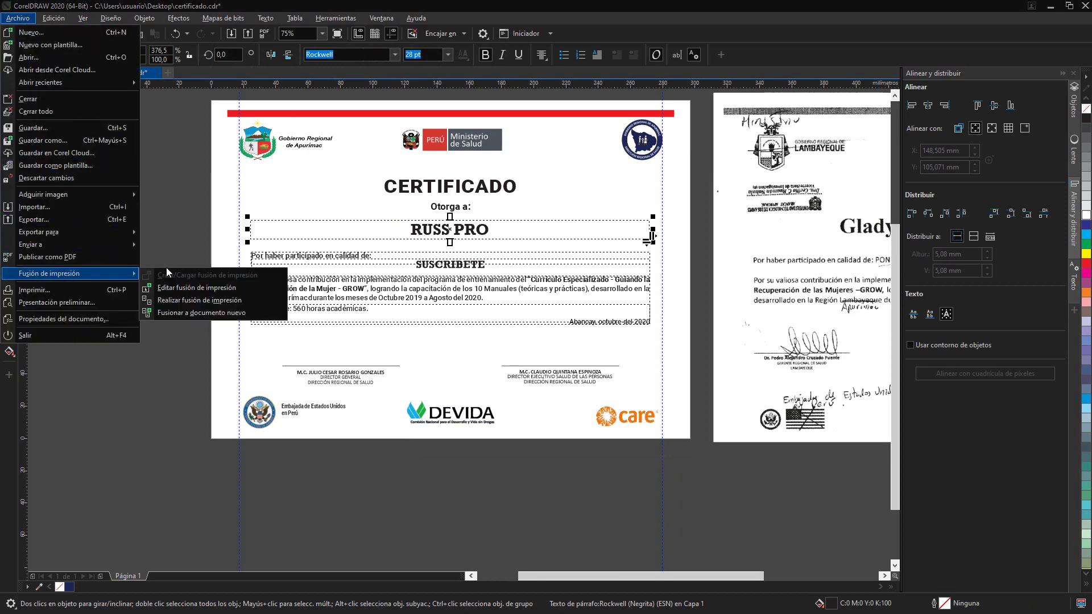
{"action": "left_click", "coordinate": [209, 285]}
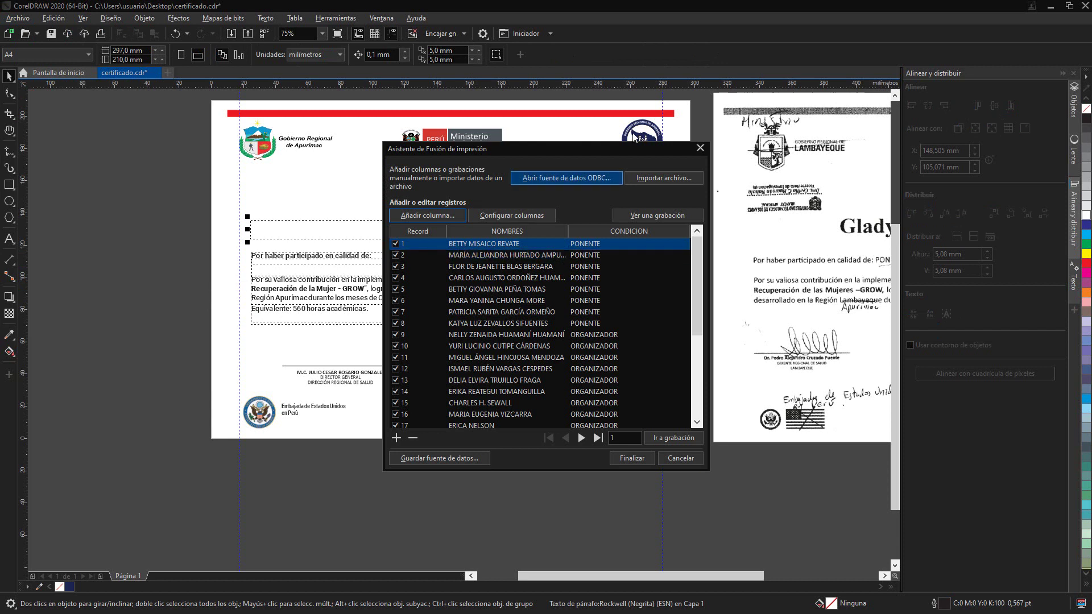
{"action": "left_click_drag", "start_coordinate": [617, 151], "coordinate": [436, 120]}
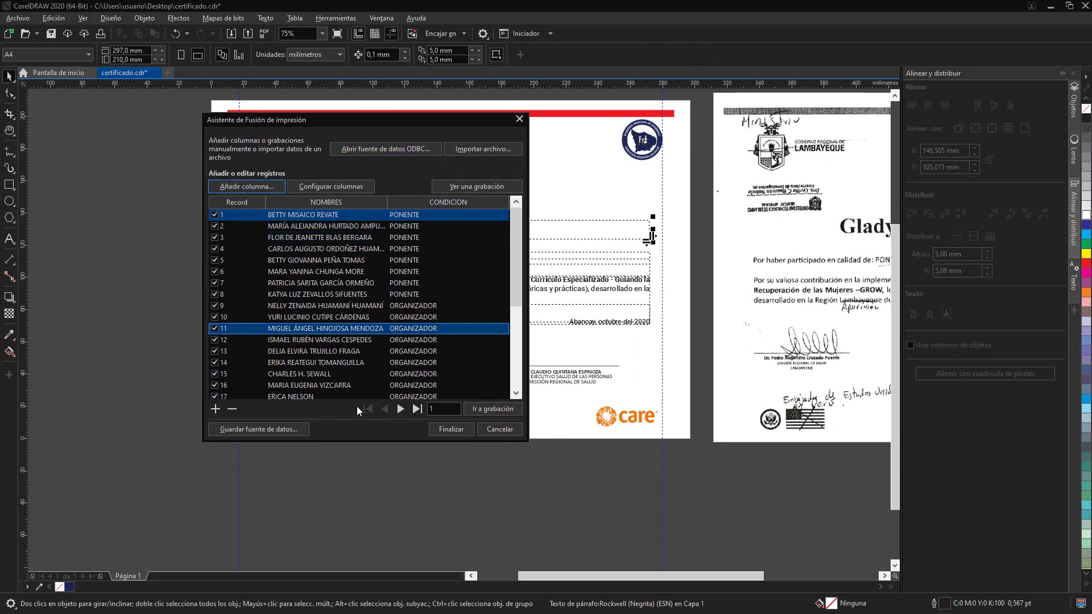
- Import the comma-separated file CERTIFICADOS RUSS PRO from Escritorio into the print merge, accepting replacement of all existing data
{"action": "left_click", "coordinate": [475, 149]}
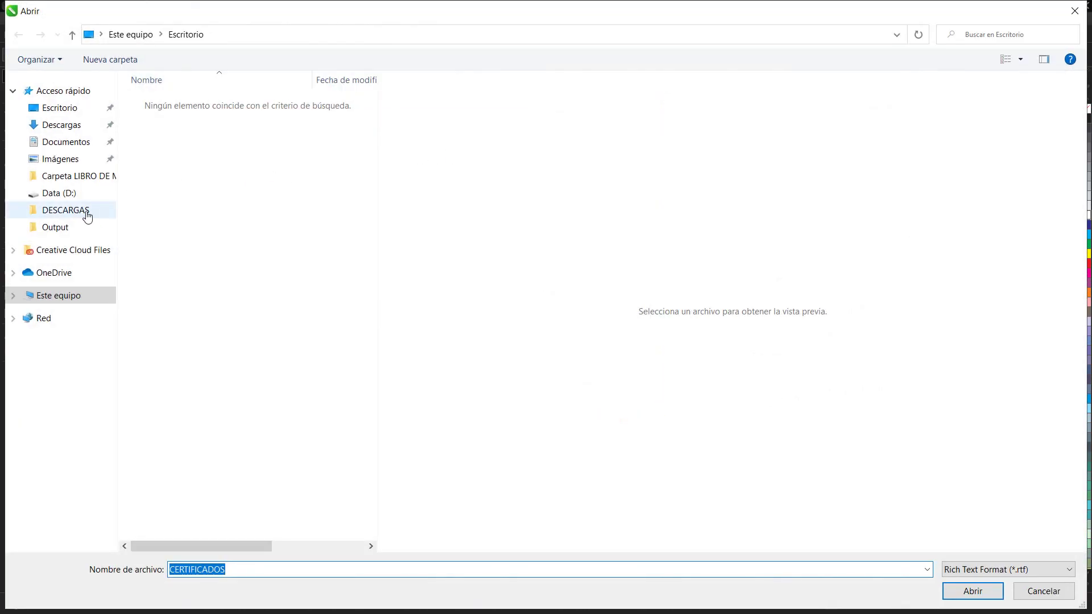
{"action": "left_click", "coordinate": [60, 108]}
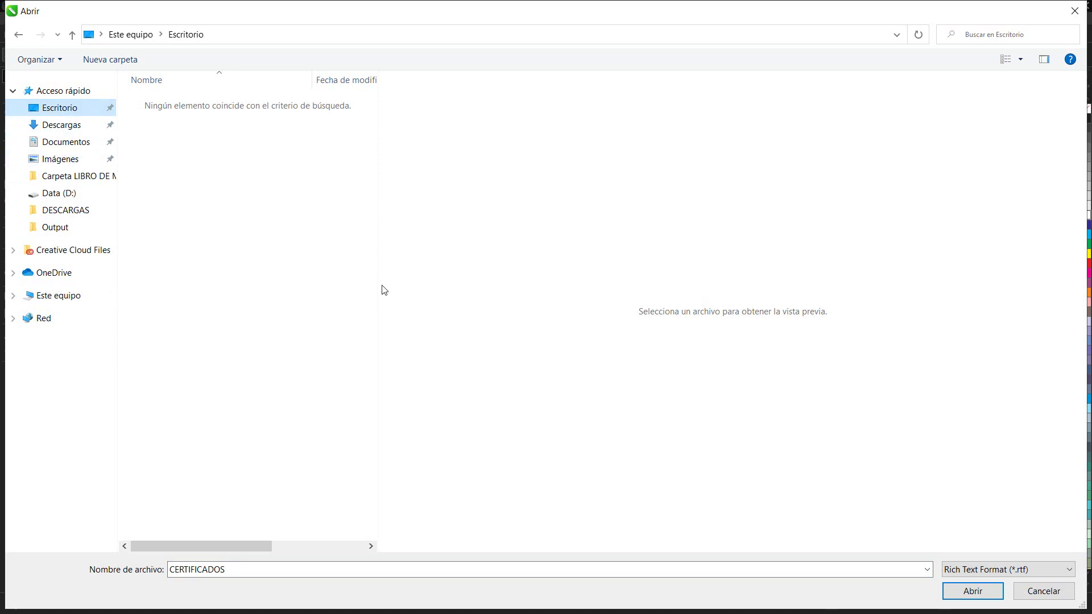
{"action": "left_click", "coordinate": [1015, 570]}
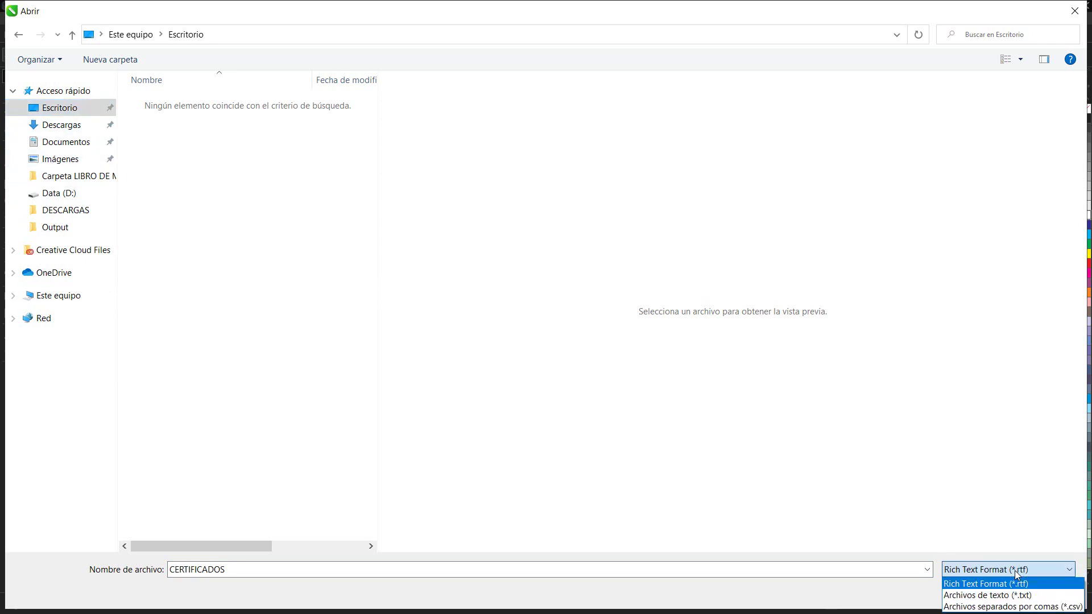
{"action": "left_click", "coordinate": [882, 580]}
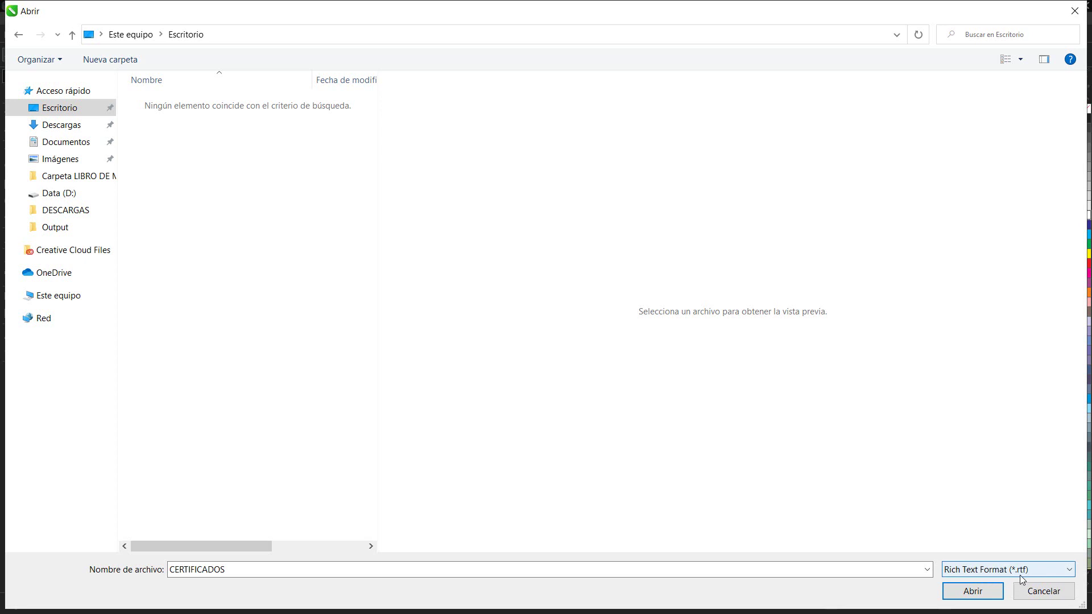
{"action": "left_click", "coordinate": [999, 572]}
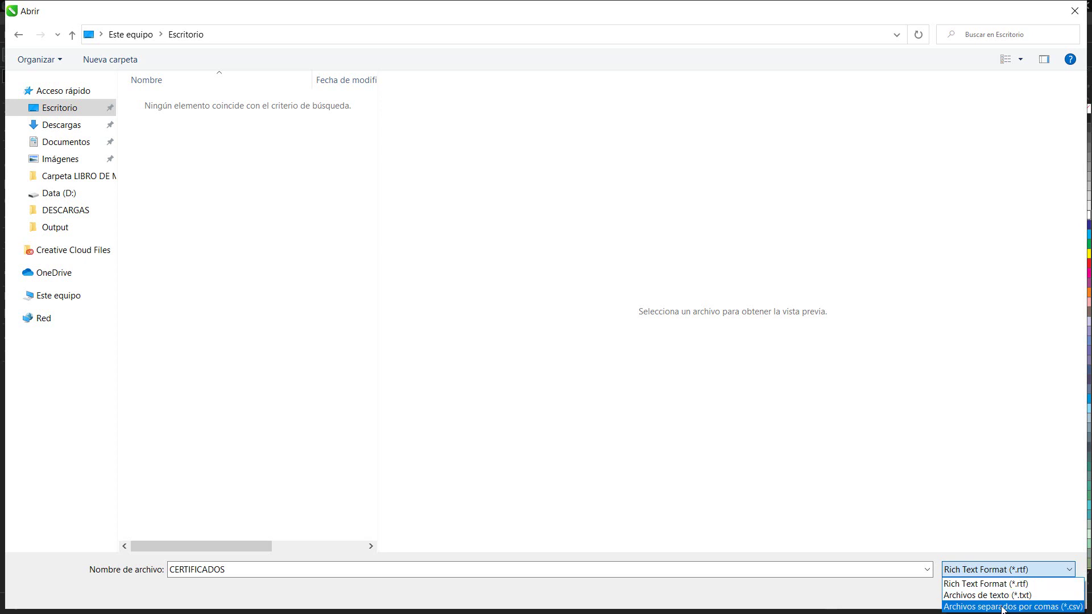
{"action": "left_click", "coordinate": [1030, 607]}
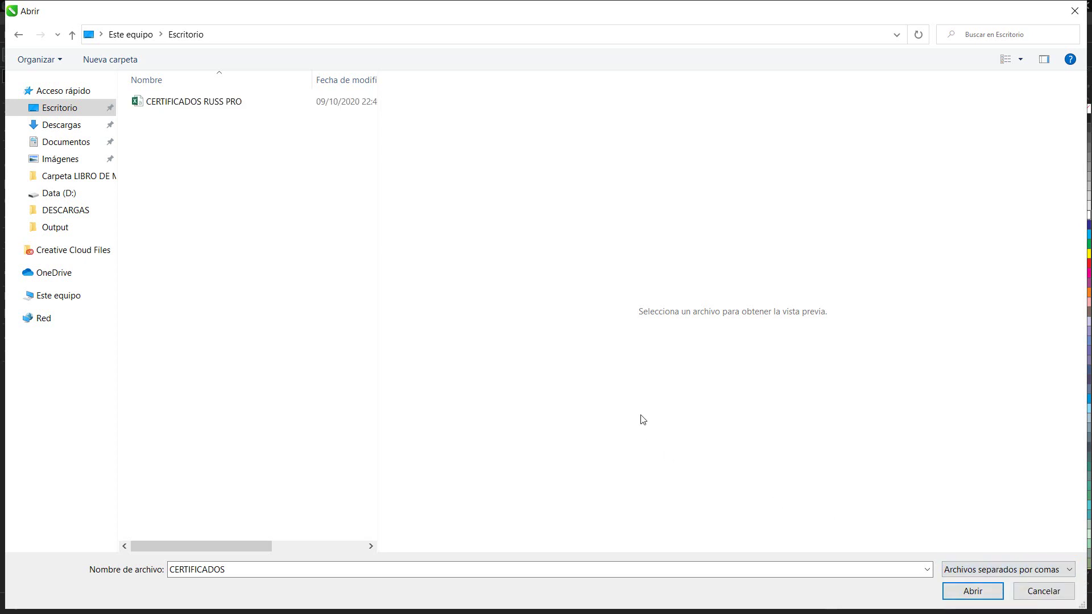
{"action": "left_click", "coordinate": [239, 107]}
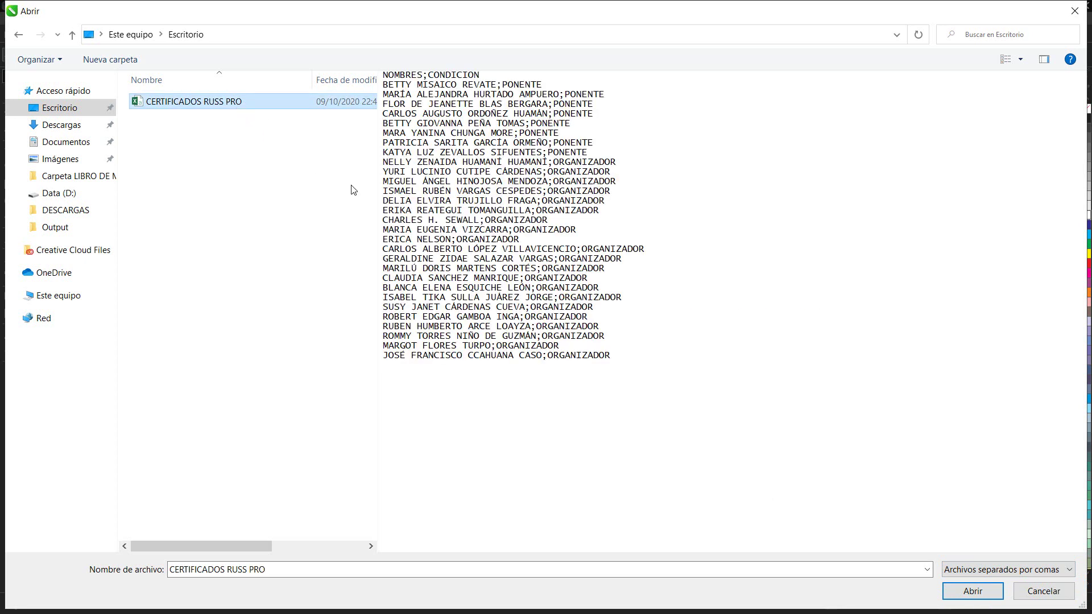
{"action": "left_click", "coordinate": [973, 591]}
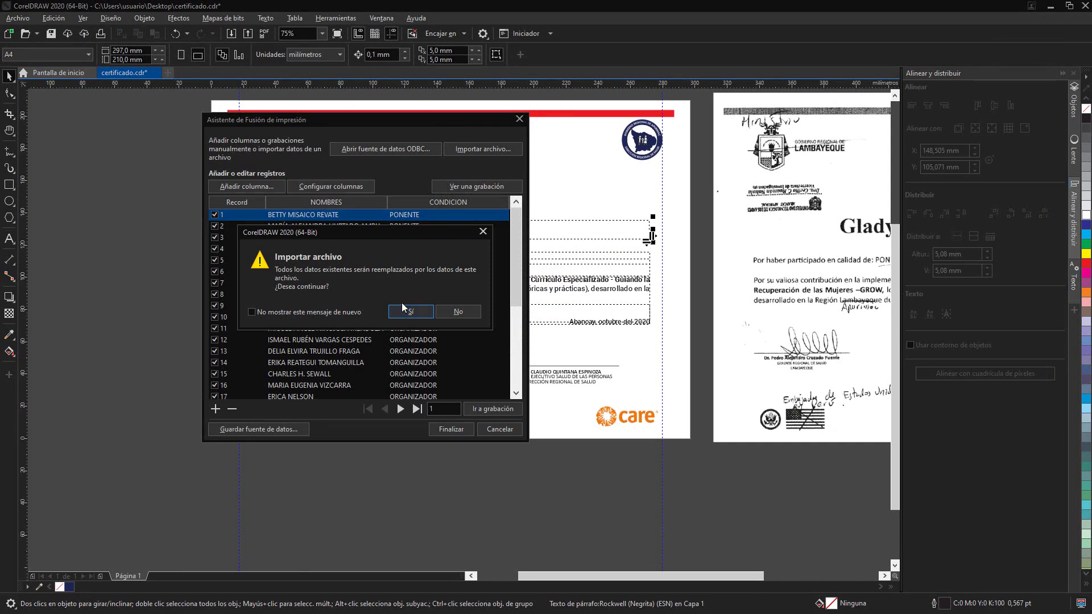
{"action": "left_click", "coordinate": [406, 312]}
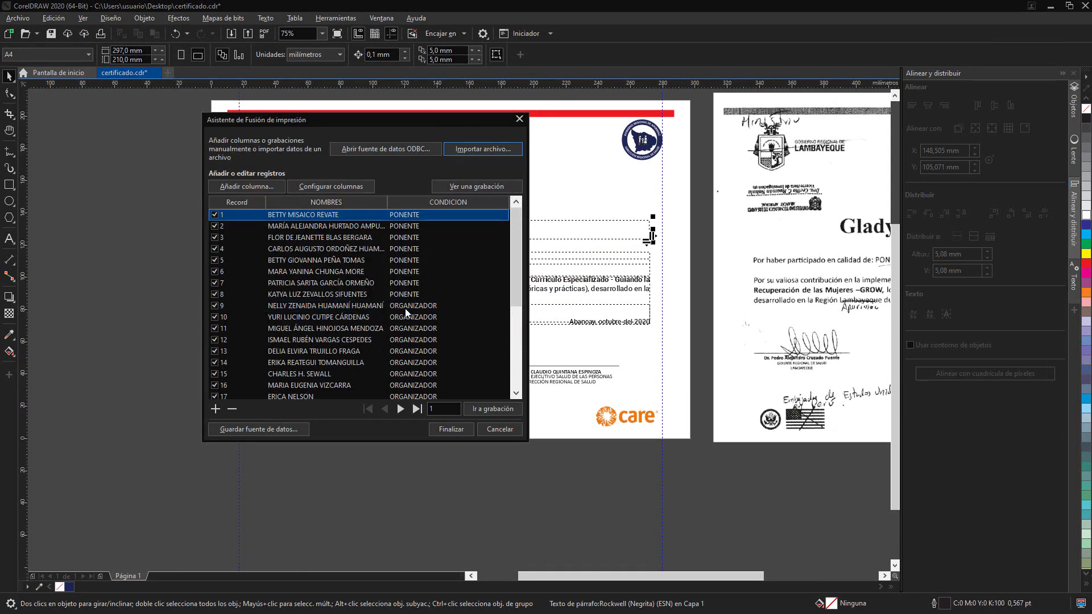
- Review the imported records, finish the wizard, and place the print merge field list beside the certificate
{"action": "scroll", "coordinate": [387, 257], "scroll_direction": "down", "scroll_amount": 4}
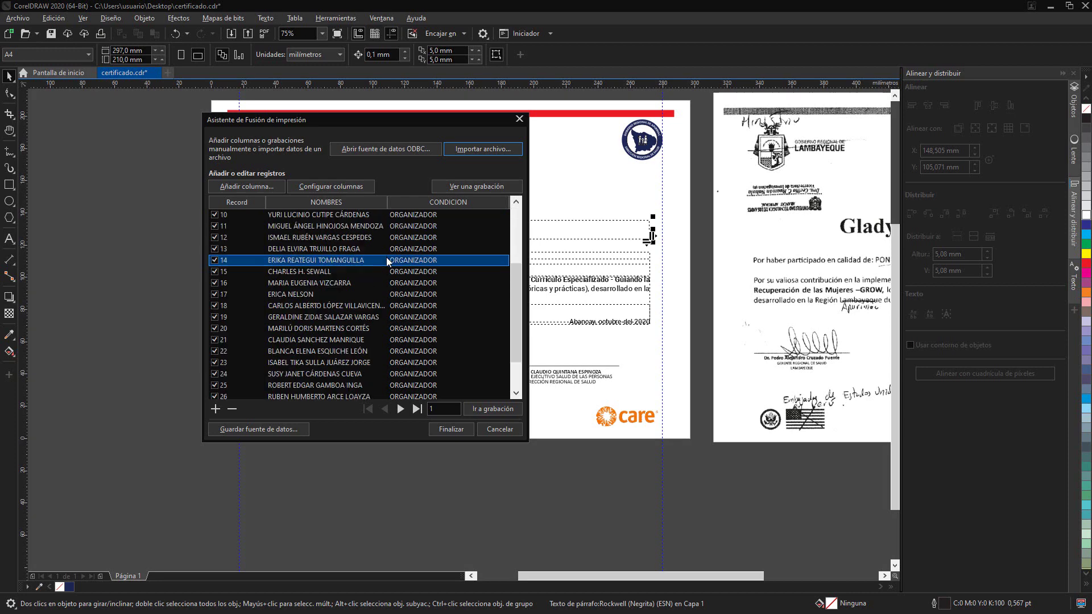
{"action": "scroll", "coordinate": [386, 257], "scroll_direction": "up", "scroll_amount": 4}
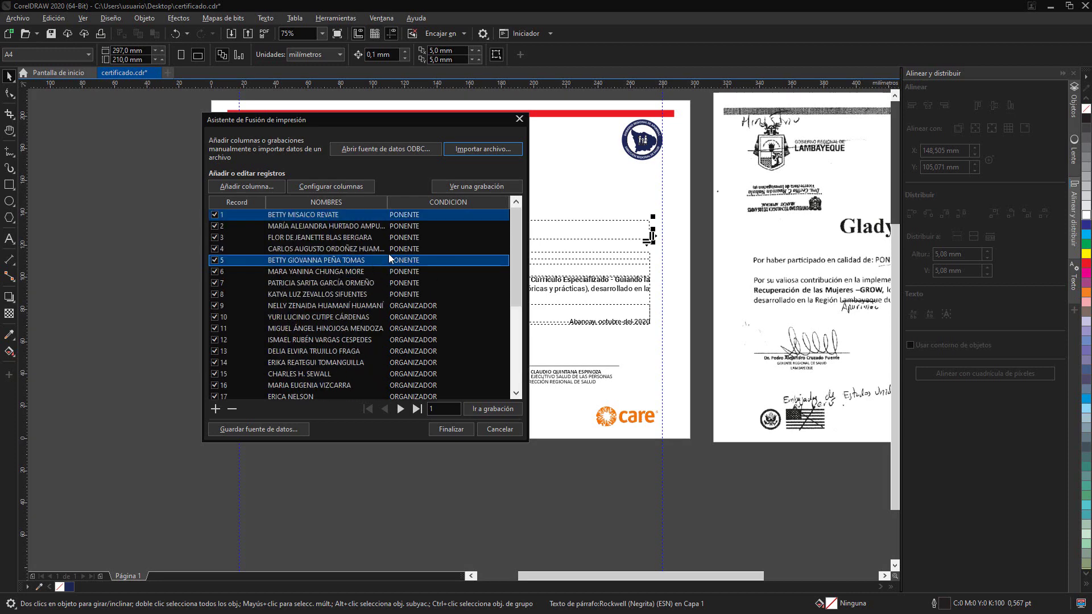
{"action": "left_click", "coordinate": [452, 428]}
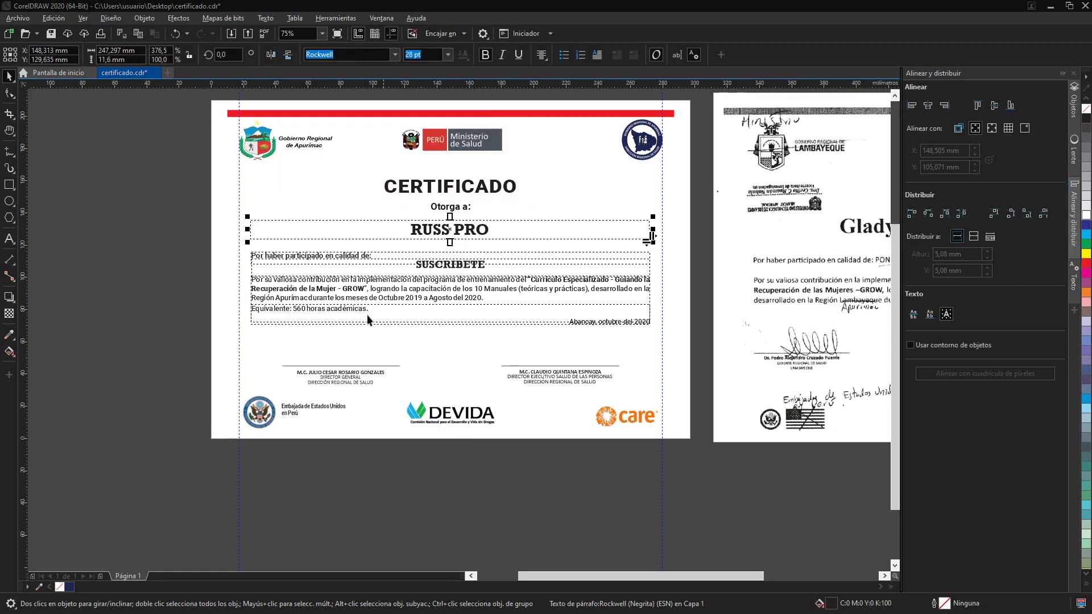
{"action": "left_click", "coordinate": [34, 246]}
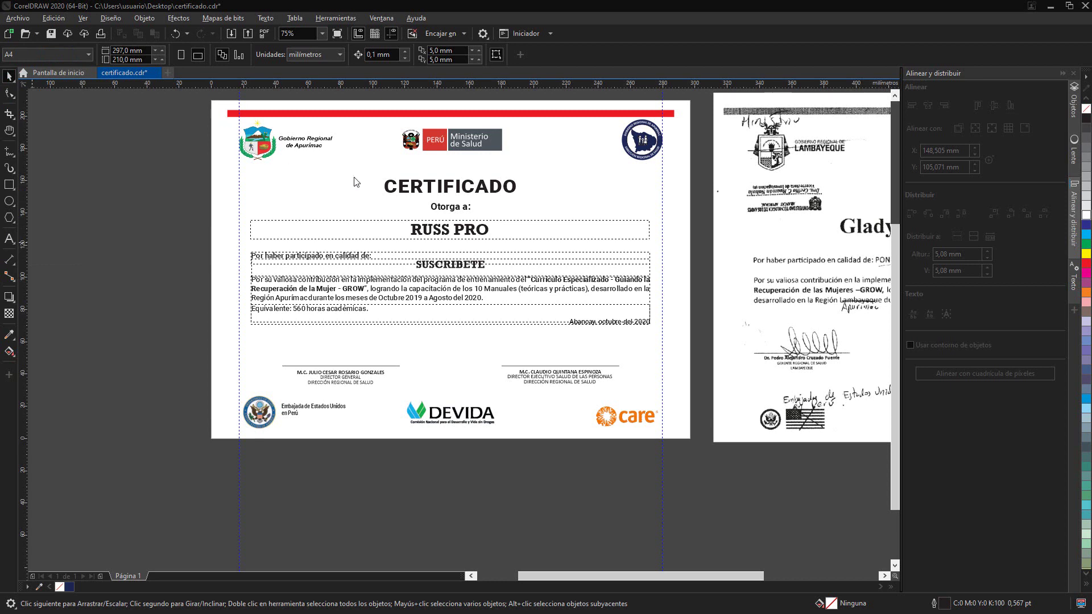
{"action": "left_click_drag", "start_coordinate": [220, 126], "coordinate": [98, 126]}
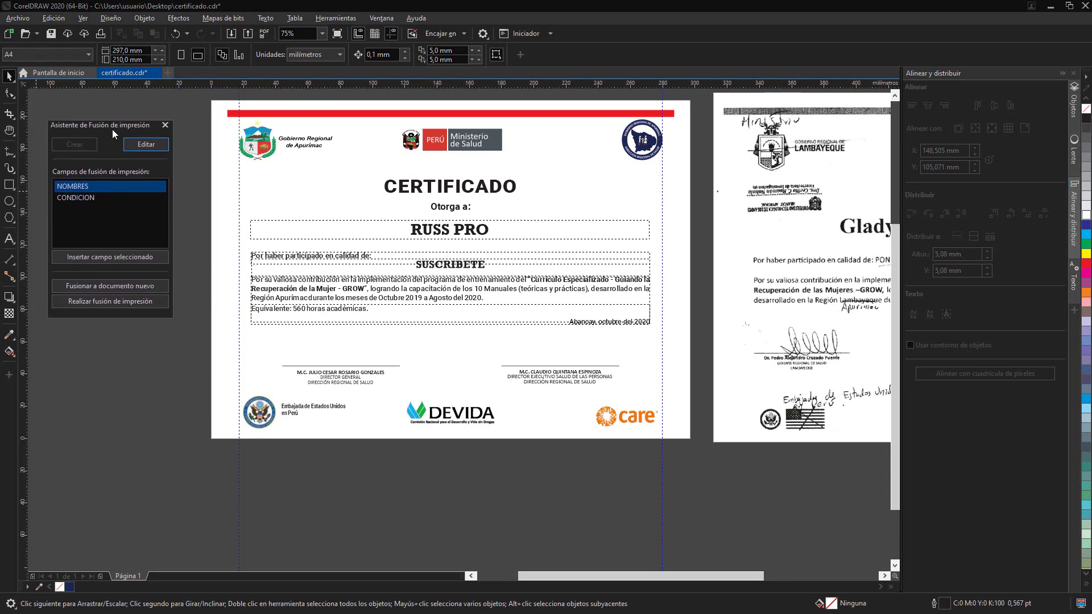
{"action": "left_click", "coordinate": [75, 195], "text": "shift"}
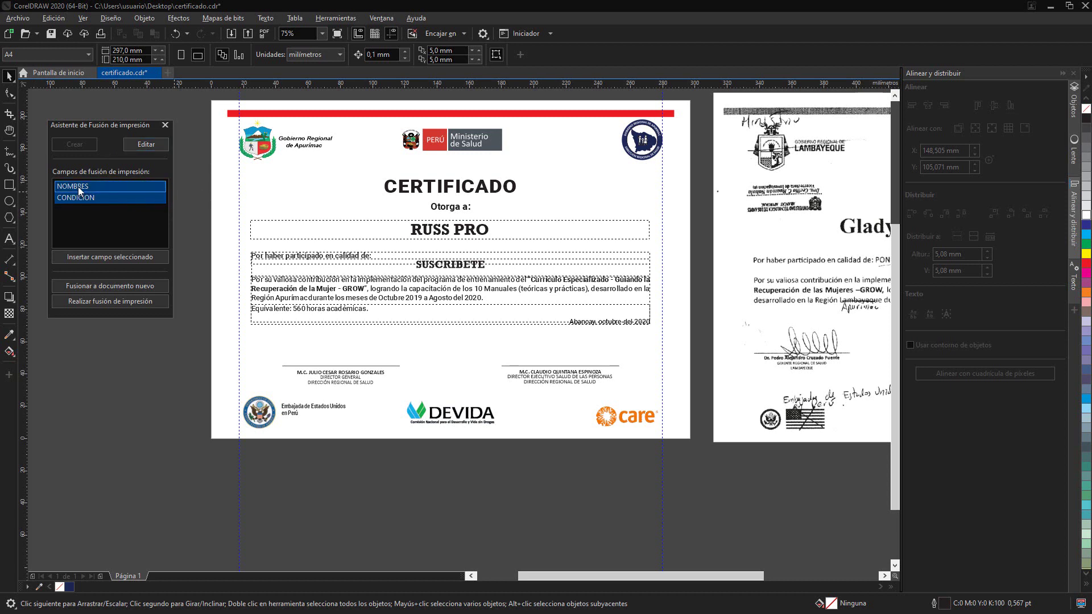
{"action": "left_click", "coordinate": [92, 185]}
{"action": "left_click", "coordinate": [100, 196]}
{"action": "left_click", "coordinate": [89, 187]}
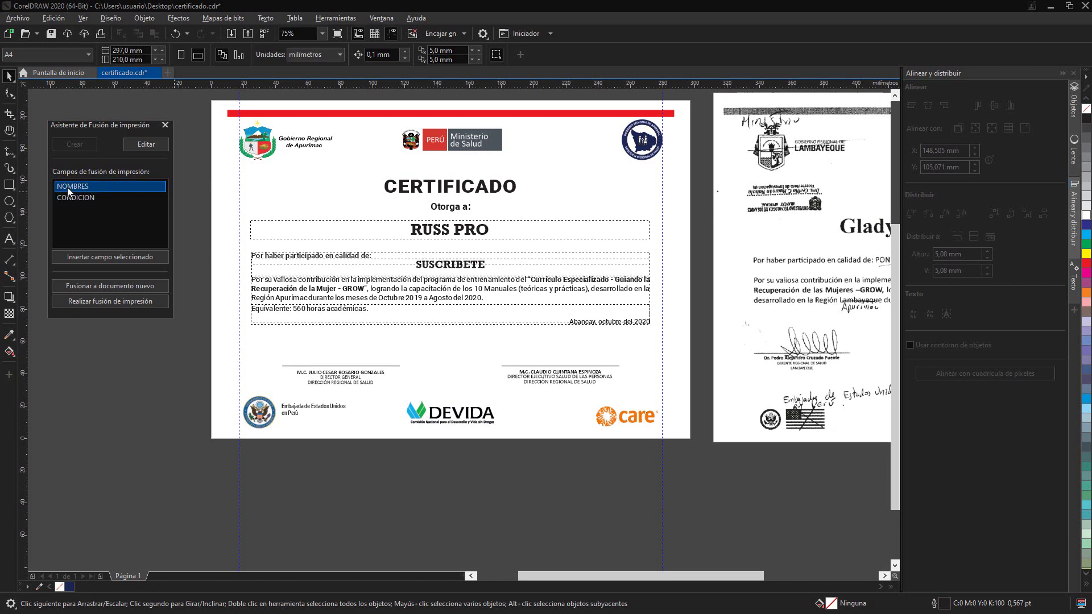
{"action": "left_click", "coordinate": [439, 230]}
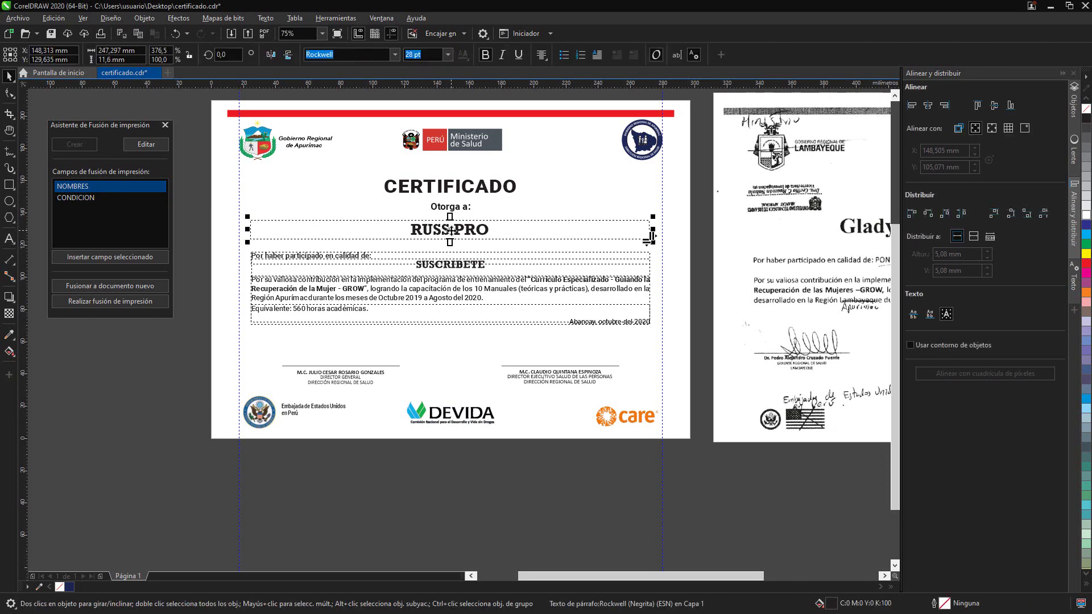
{"action": "left_click", "coordinate": [90, 197]}
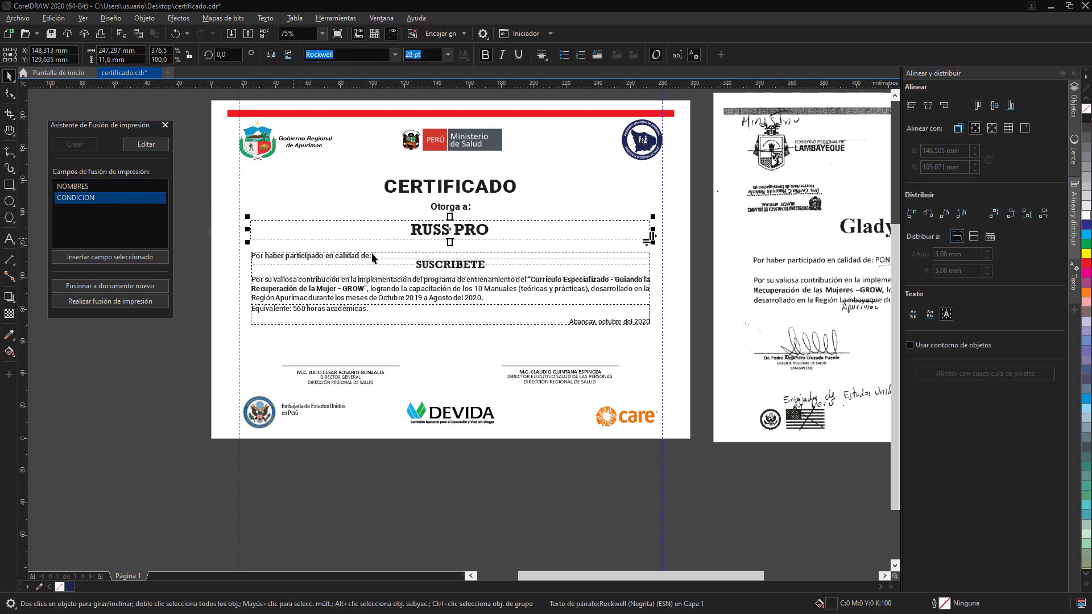
{"action": "left_click", "coordinate": [448, 269]}
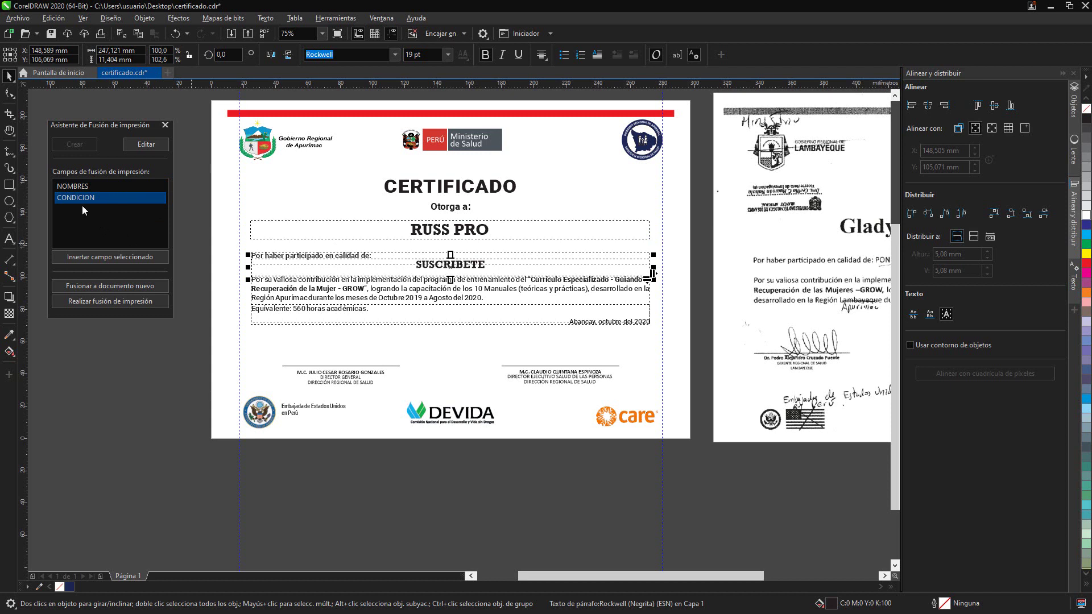
{"action": "left_click", "coordinate": [80, 202]}
{"action": "left_click", "coordinate": [443, 266]}
- Replace the RUSS PRO text under "Otorga a:" with the NOMBRES merge field
{"action": "left_click", "coordinate": [443, 233]}
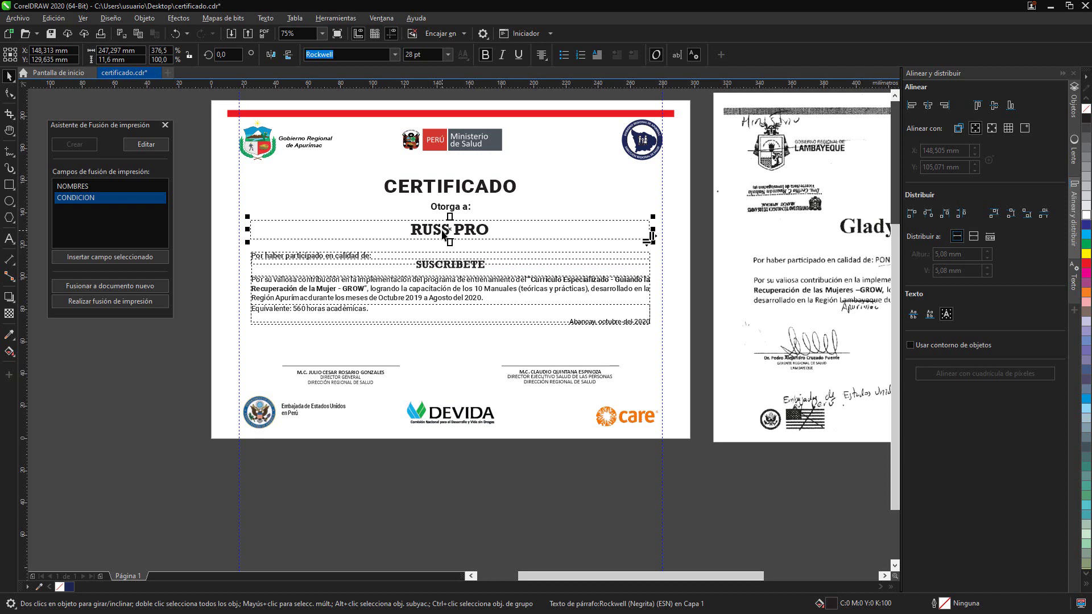
{"action": "double_click", "coordinate": [443, 233]}
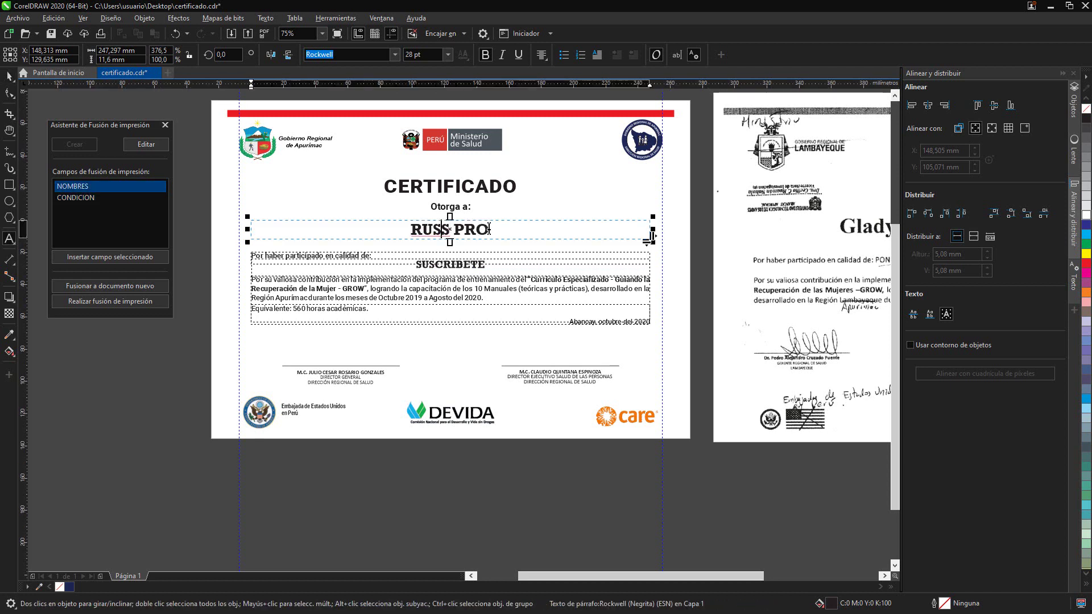
{"action": "left_click_drag", "start_coordinate": [489, 229], "coordinate": [411, 230]}
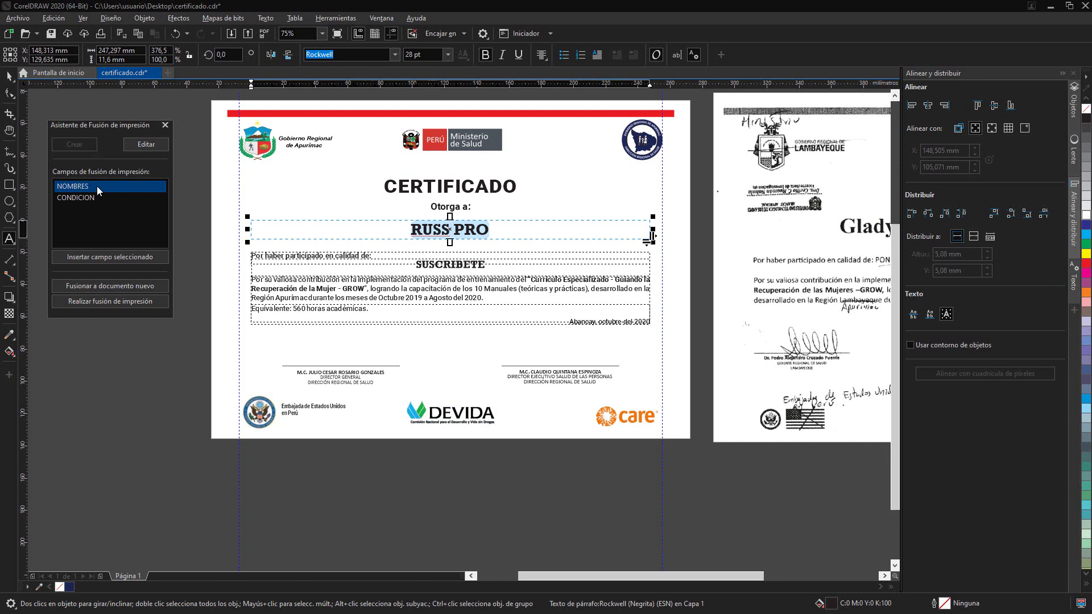
{"action": "left_click", "coordinate": [132, 256]}
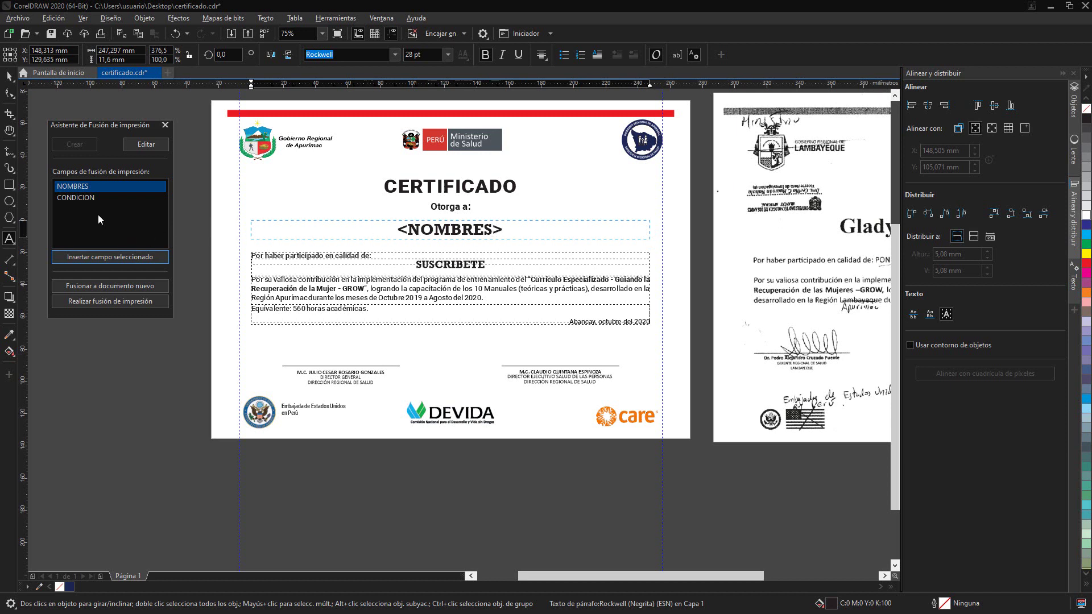
- Replace the SUSCRIBETE text with the CONDICION merge field
{"action": "double_click", "coordinate": [462, 265]}
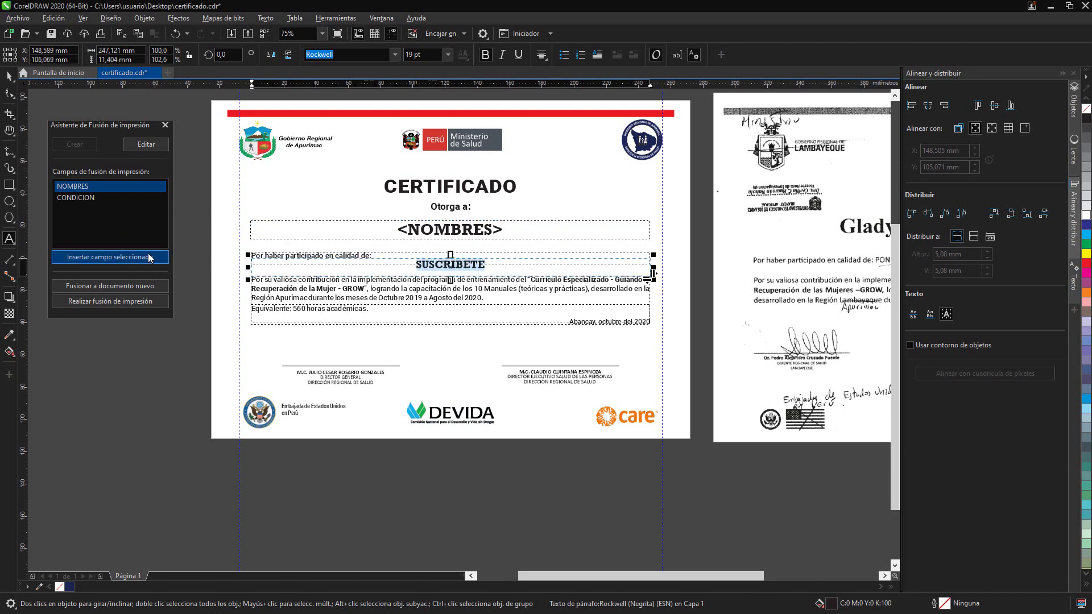
{"action": "left_click", "coordinate": [78, 199]}
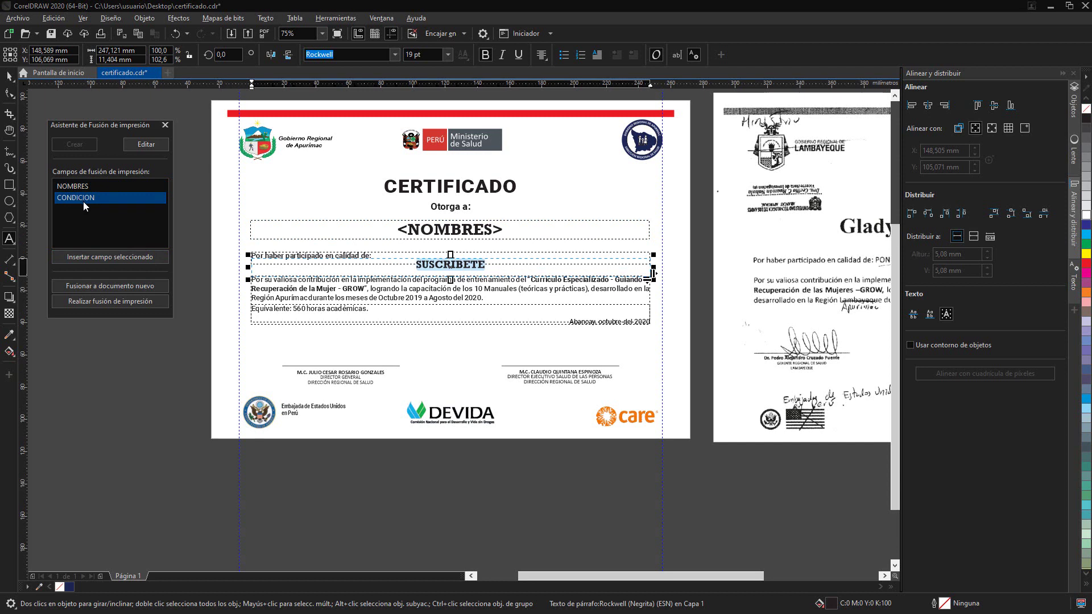
{"action": "left_click", "coordinate": [114, 257]}
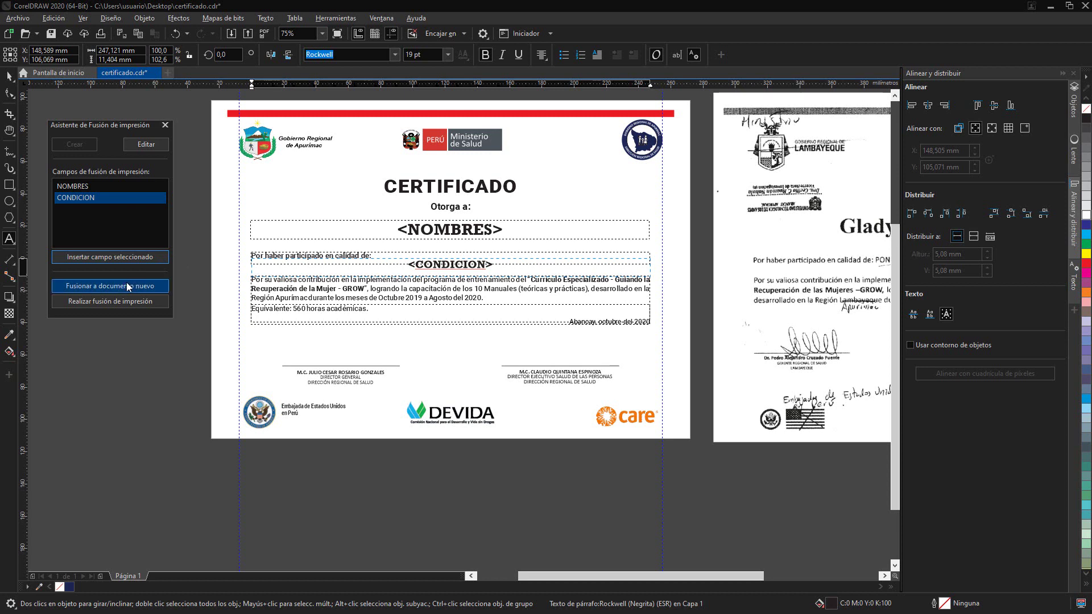
- Perform the print merge to bring up the print settings, and reposition that dialog
{"action": "left_click", "coordinate": [107, 289]}
{"action": "left_click", "coordinate": [110, 302]}
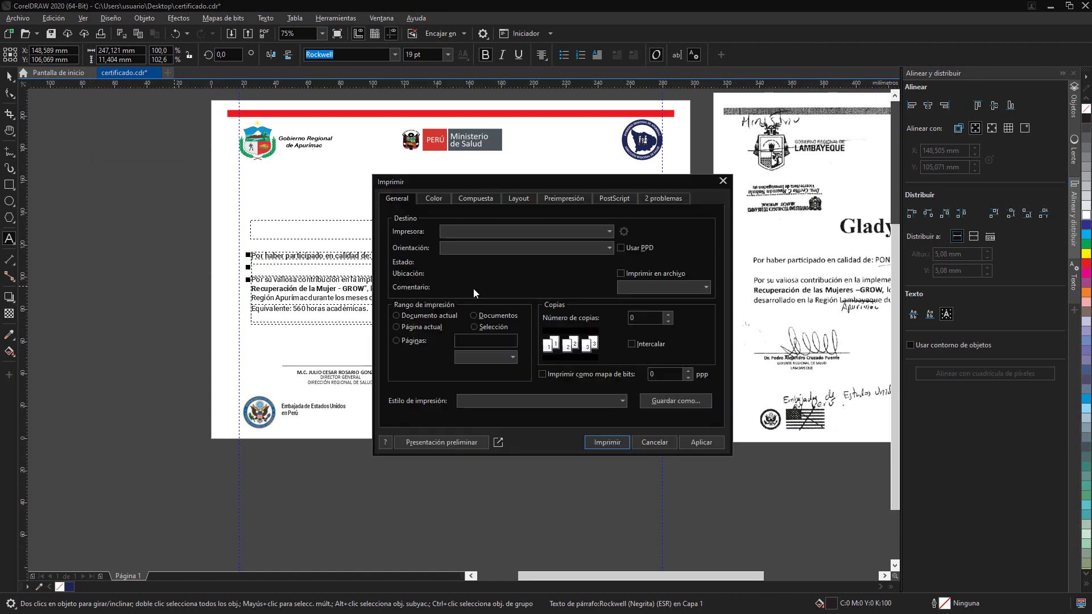
{"action": "left_click_drag", "start_coordinate": [518, 176], "coordinate": [542, 145]}
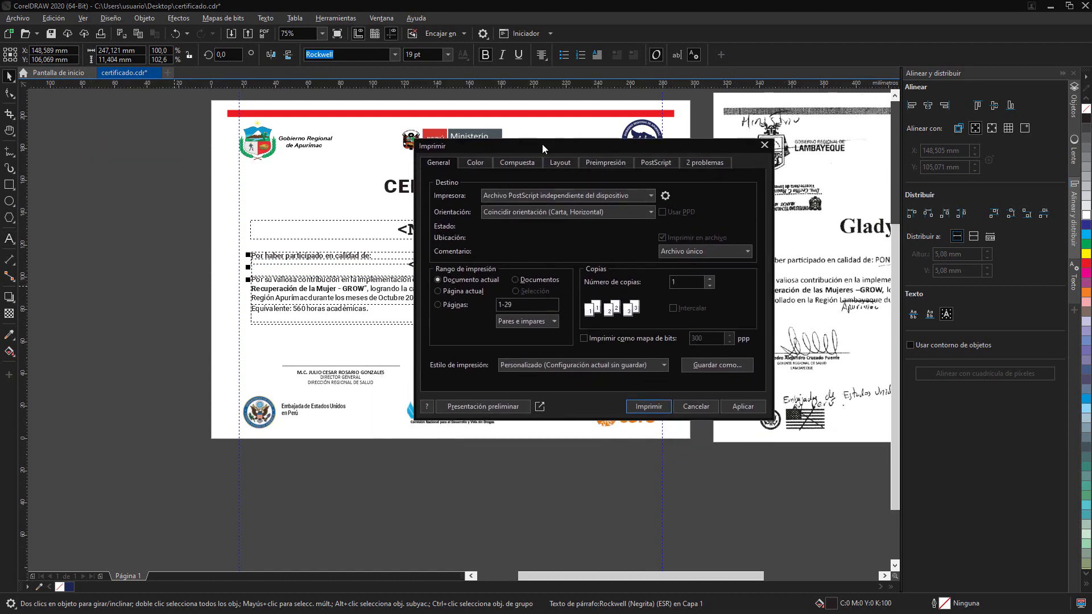
- Check the page range and available printers, keeping the device-independent PostScript file printer, and open the print preview of the merged certificates
{"action": "left_click", "coordinate": [526, 304]}
{"action": "left_click_drag", "start_coordinate": [511, 304], "coordinate": [498, 304]}
{"action": "left_click", "coordinate": [519, 307]}
{"action": "double_click", "coordinate": [519, 308]}
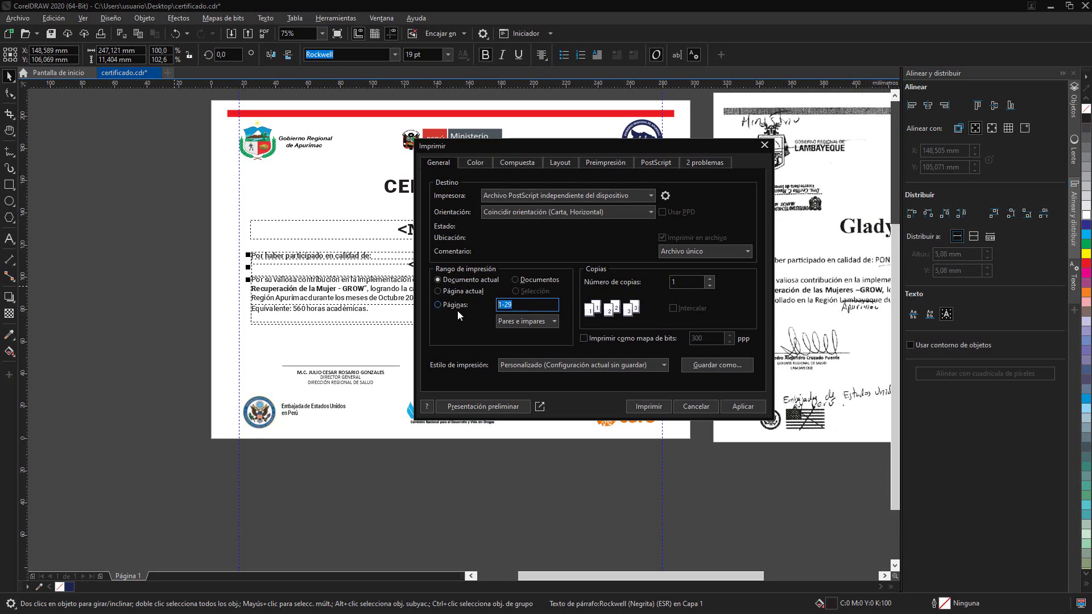
{"action": "left_click", "coordinate": [585, 196]}
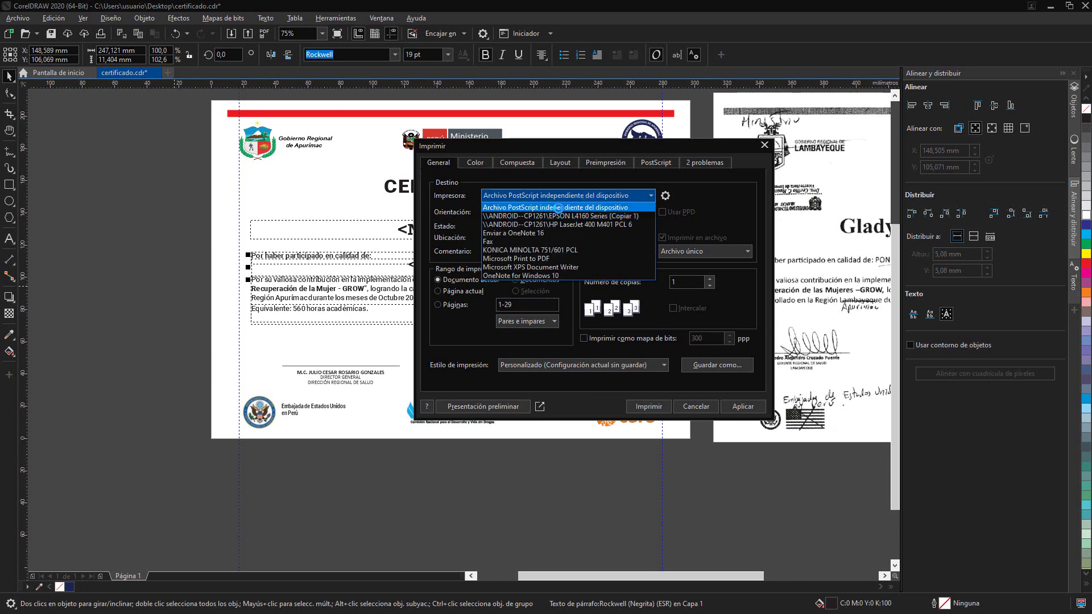
{"action": "left_click", "coordinate": [721, 198]}
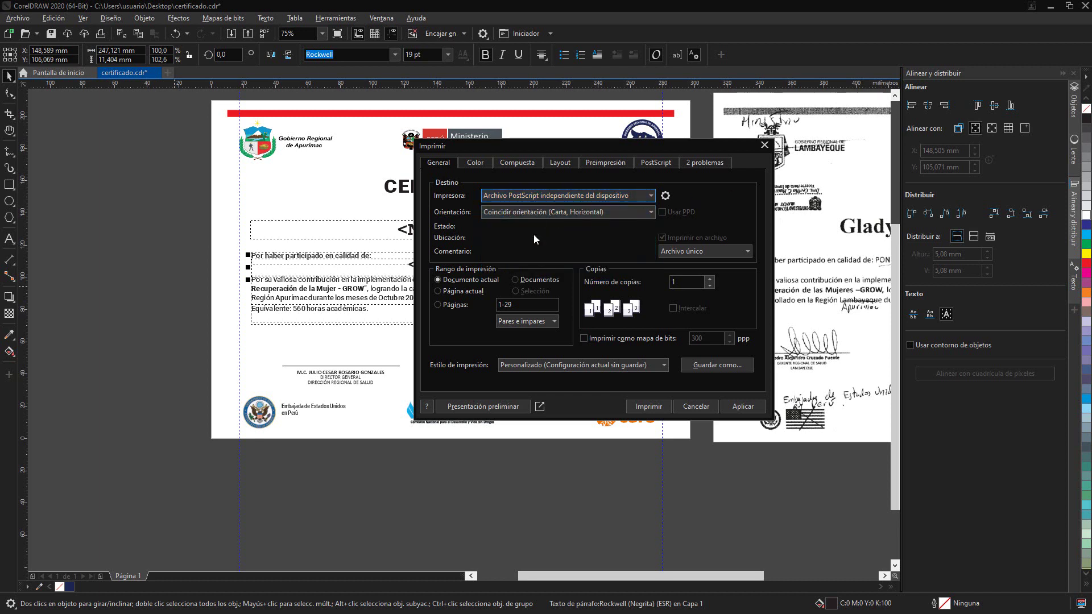
{"action": "left_click", "coordinate": [480, 406]}
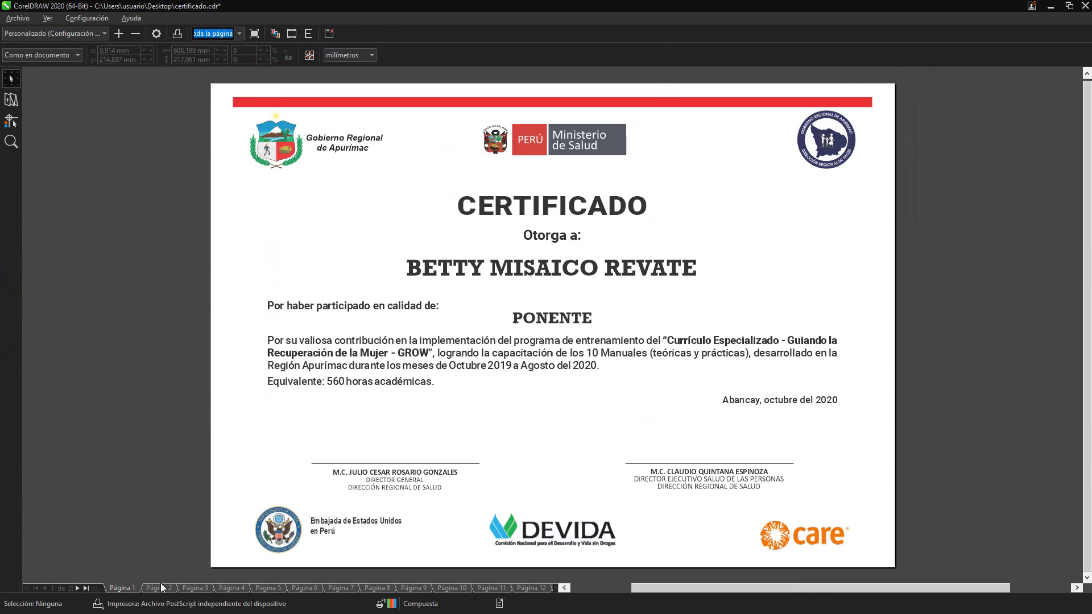
- Page through the merged certificates in the print preview up to page 12, checking the name and role on each, and return to page 2
{"action": "left_click", "coordinate": [162, 588]}
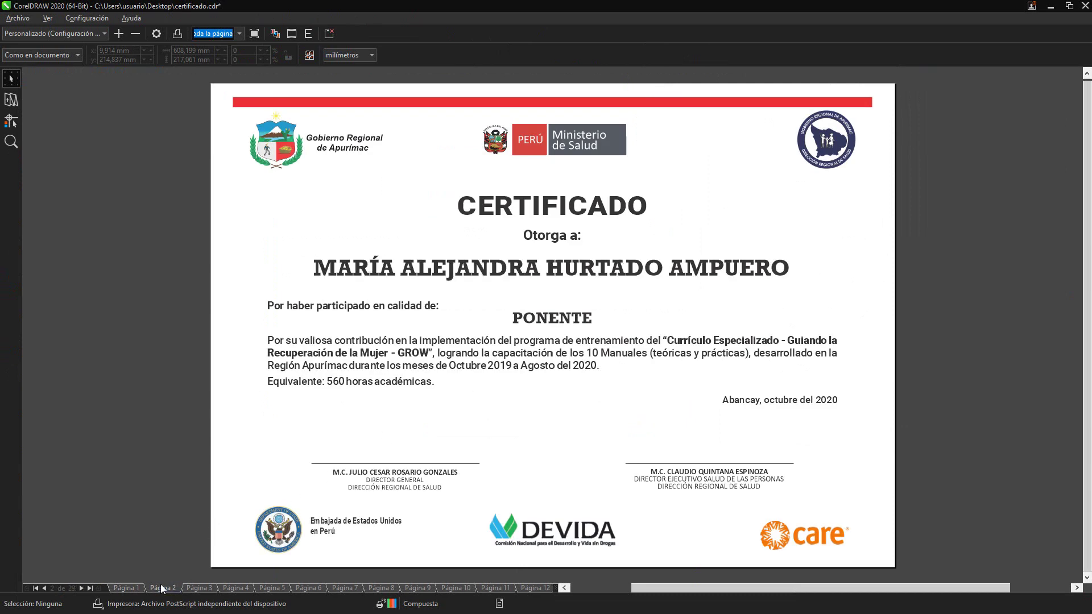
{"action": "left_click", "coordinate": [126, 588]}
{"action": "left_click", "coordinate": [161, 588]}
{"action": "left_click", "coordinate": [199, 588]}
{"action": "left_click", "coordinate": [235, 588]}
{"action": "left_click", "coordinate": [272, 588]}
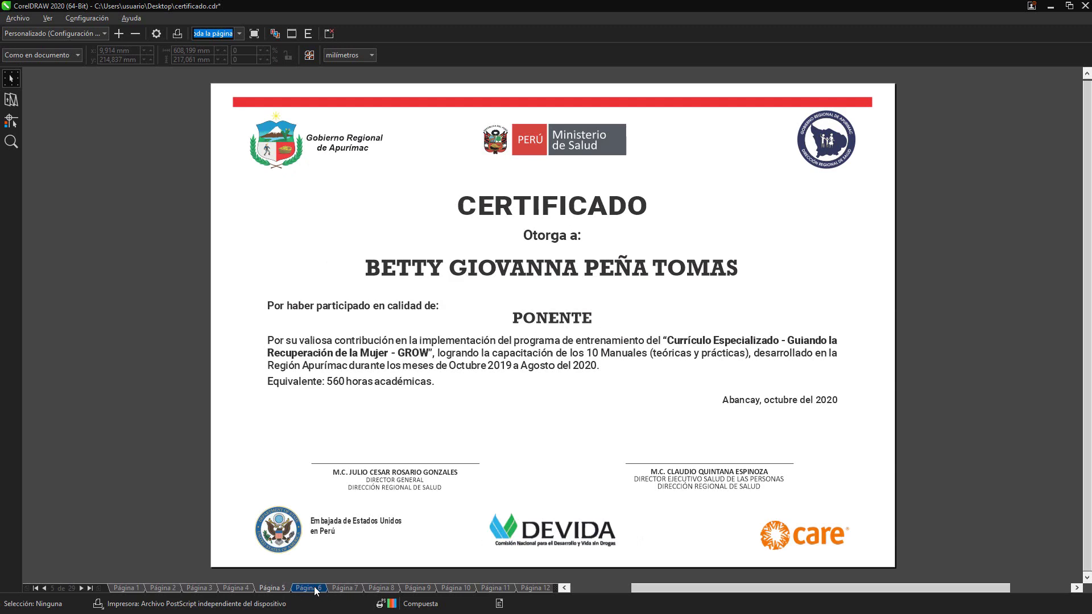
{"action": "left_click", "coordinate": [312, 588]}
{"action": "left_click", "coordinate": [341, 586]}
{"action": "left_click", "coordinate": [375, 588]}
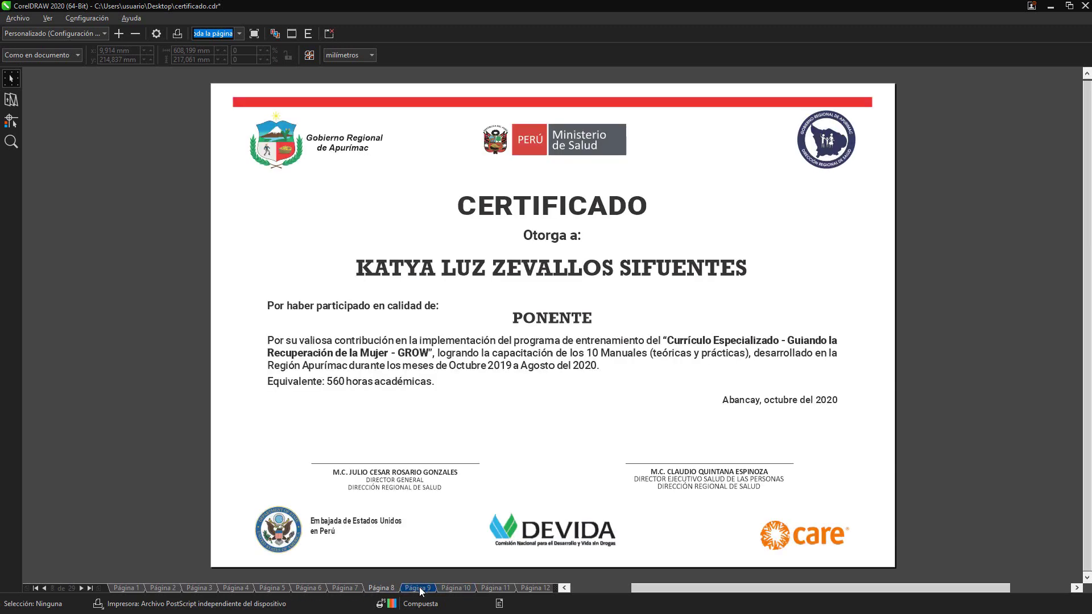
{"action": "left_click", "coordinate": [415, 588]}
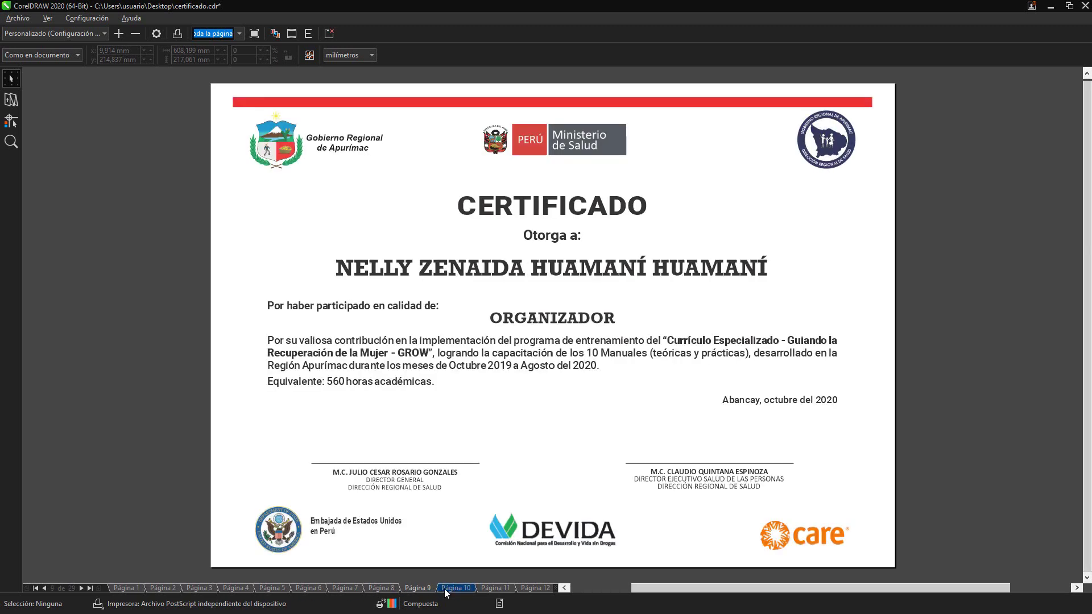
{"action": "left_click", "coordinate": [452, 588]}
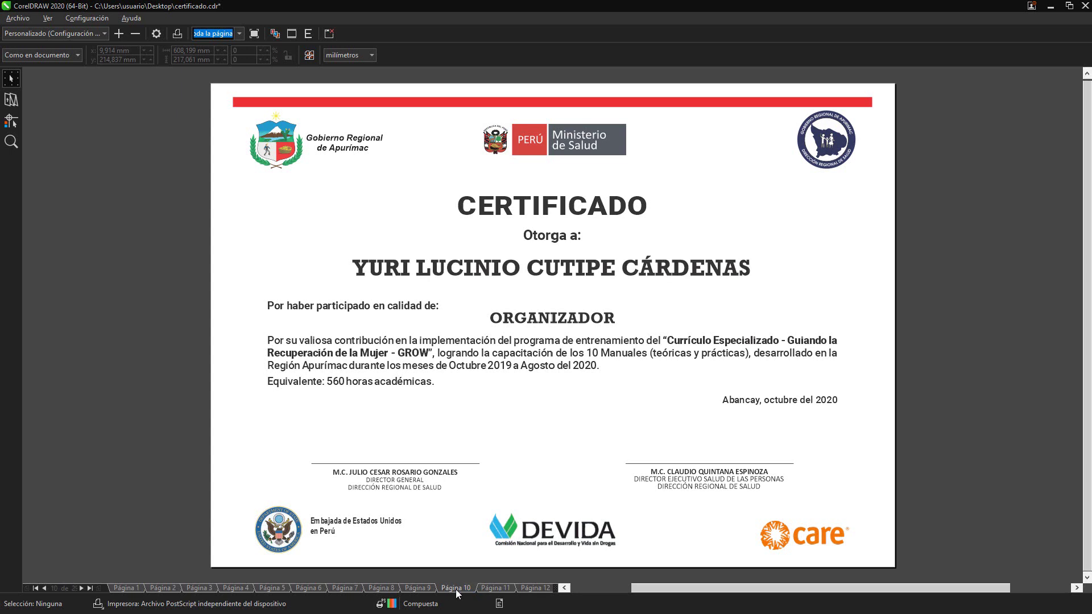
{"action": "left_click", "coordinate": [490, 588]}
{"action": "left_click", "coordinate": [534, 588]}
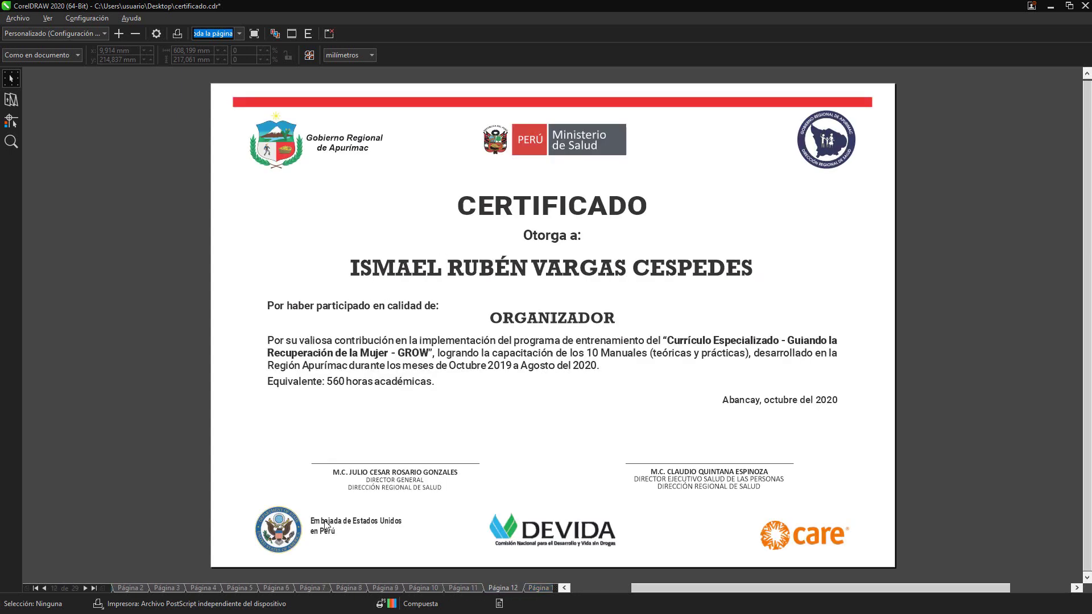
{"action": "left_click", "coordinate": [124, 589]}
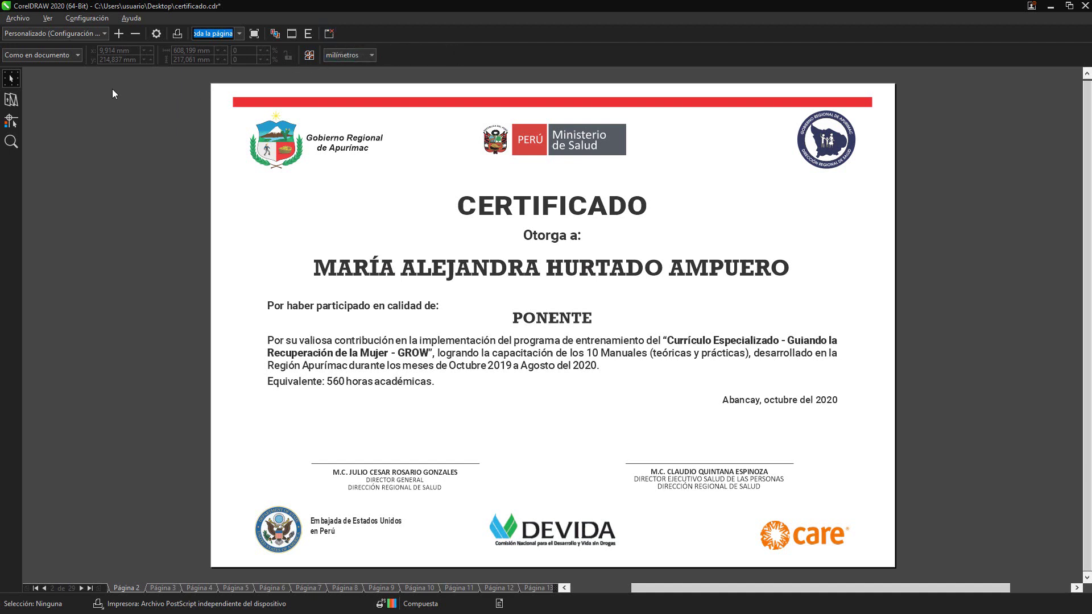
- Close the print preview and dismiss the print settings without printing
{"action": "left_click", "coordinate": [18, 19]}
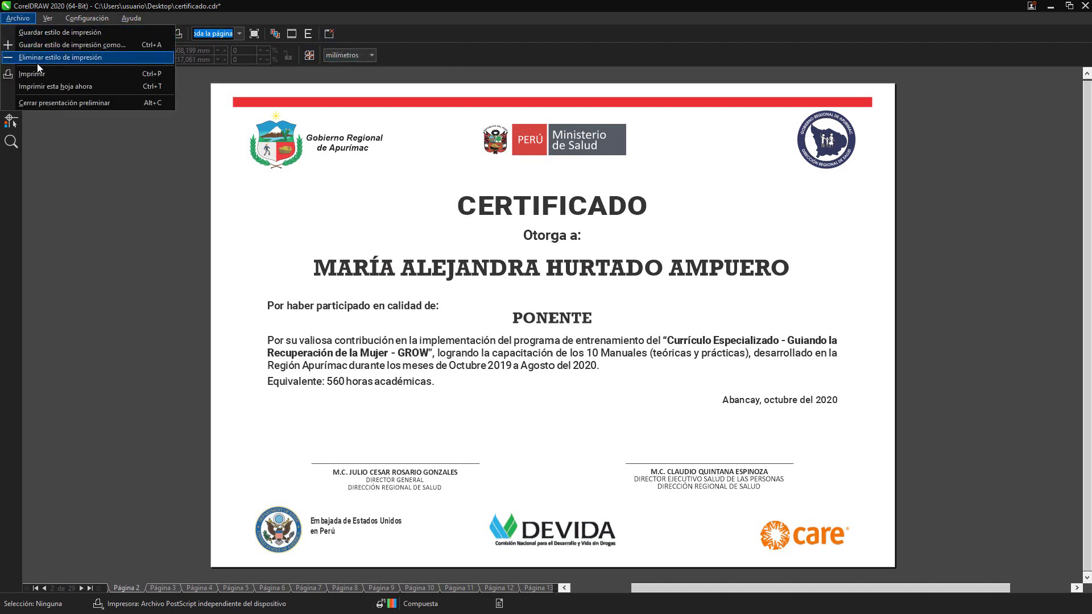
{"action": "left_click", "coordinate": [111, 145]}
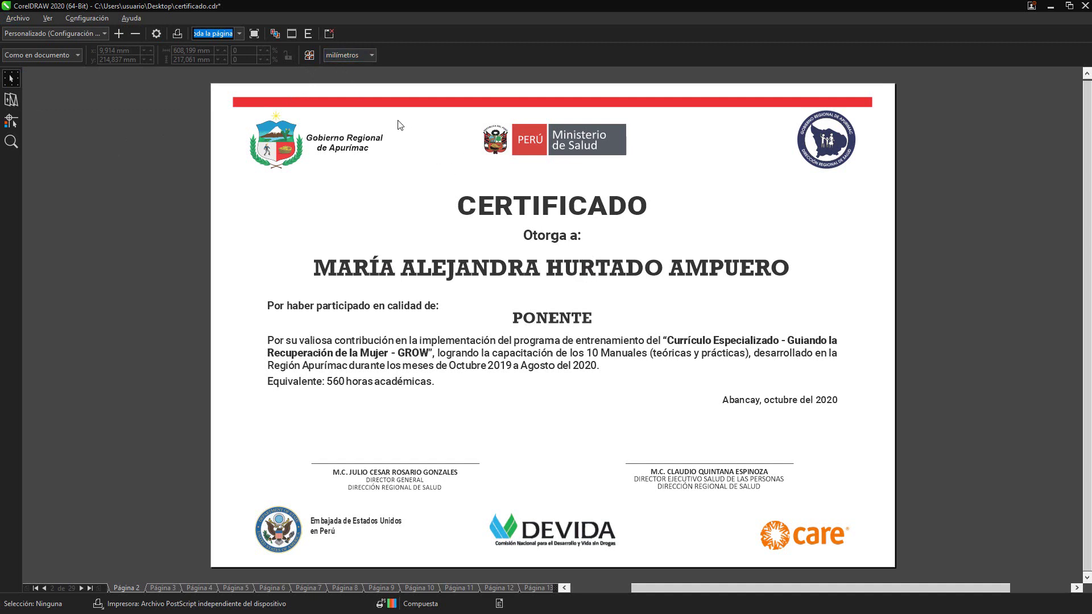
{"action": "left_click", "coordinate": [331, 35]}
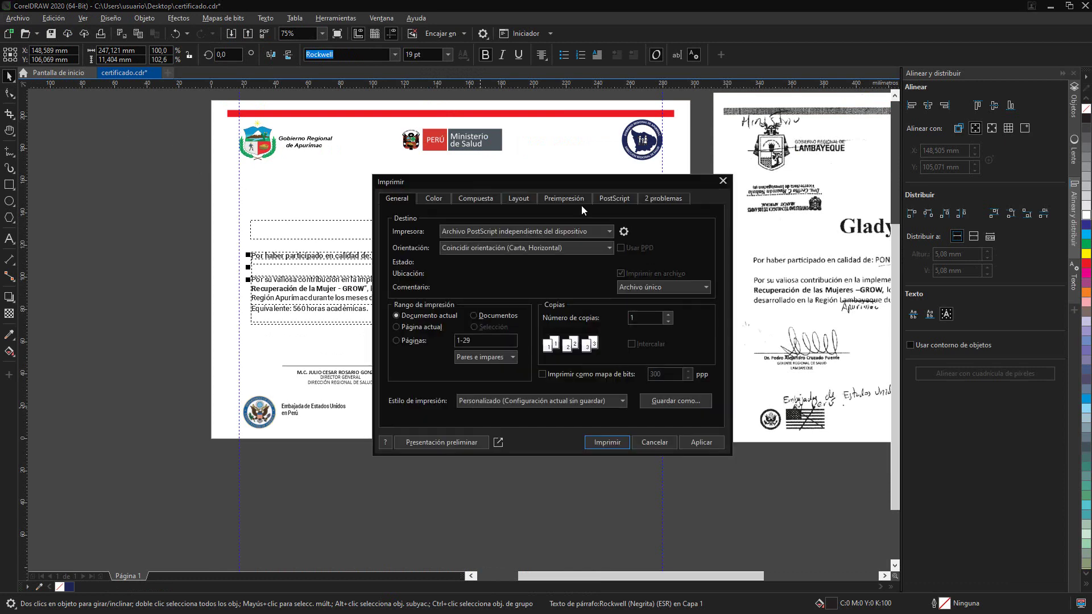
{"action": "left_click", "coordinate": [722, 181]}
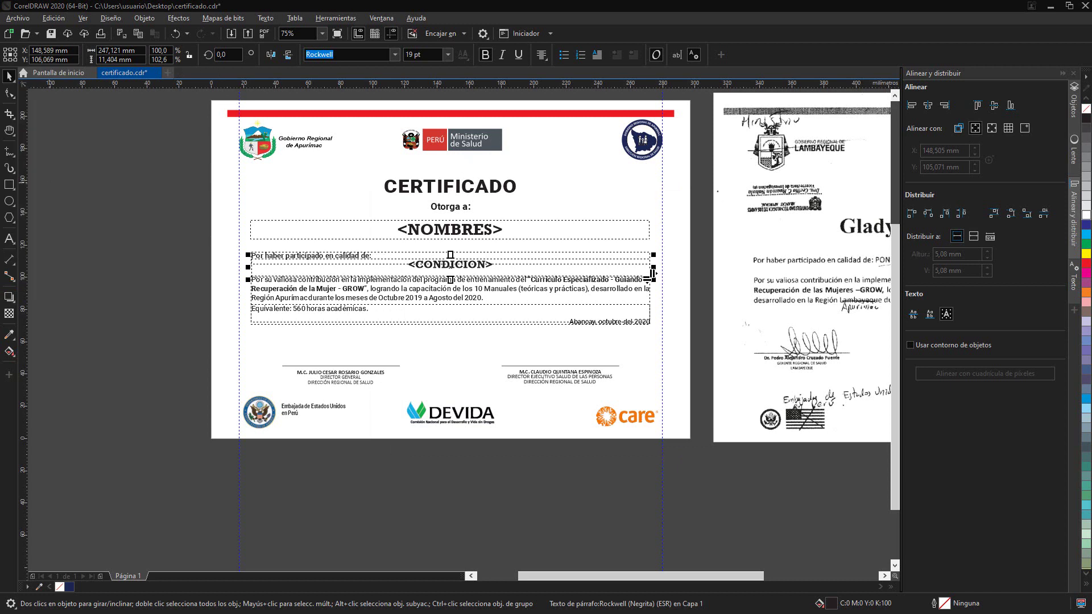
- Merge the NOMBRES and CONDICION fields into a new document, moving the print merge assistant out of the way
{"action": "left_click_drag", "start_coordinate": [185, 122], "coordinate": [111, 125]}
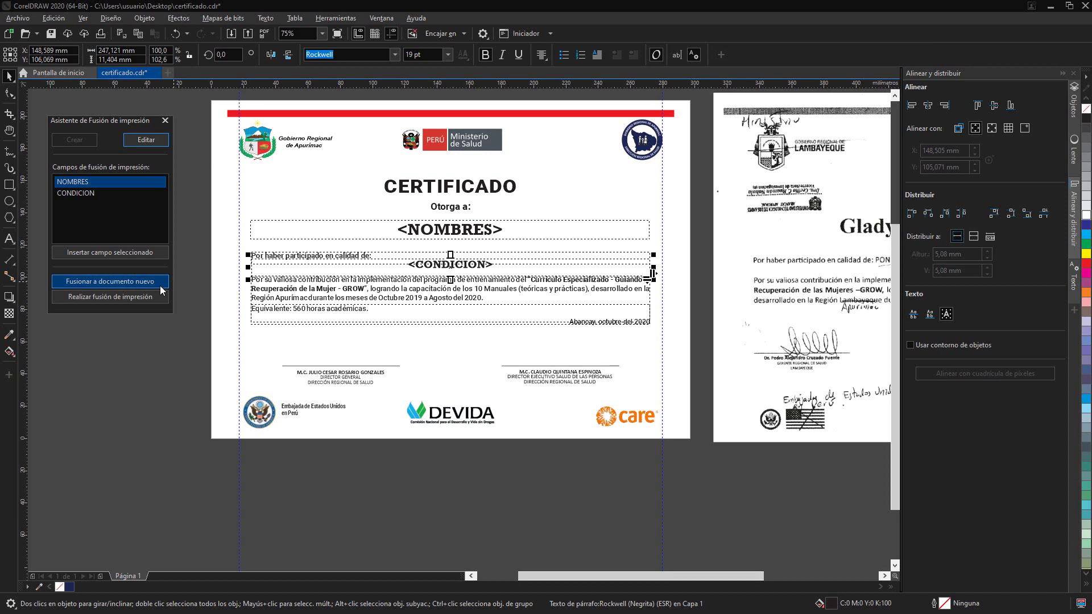
{"action": "left_click", "coordinate": [116, 278]}
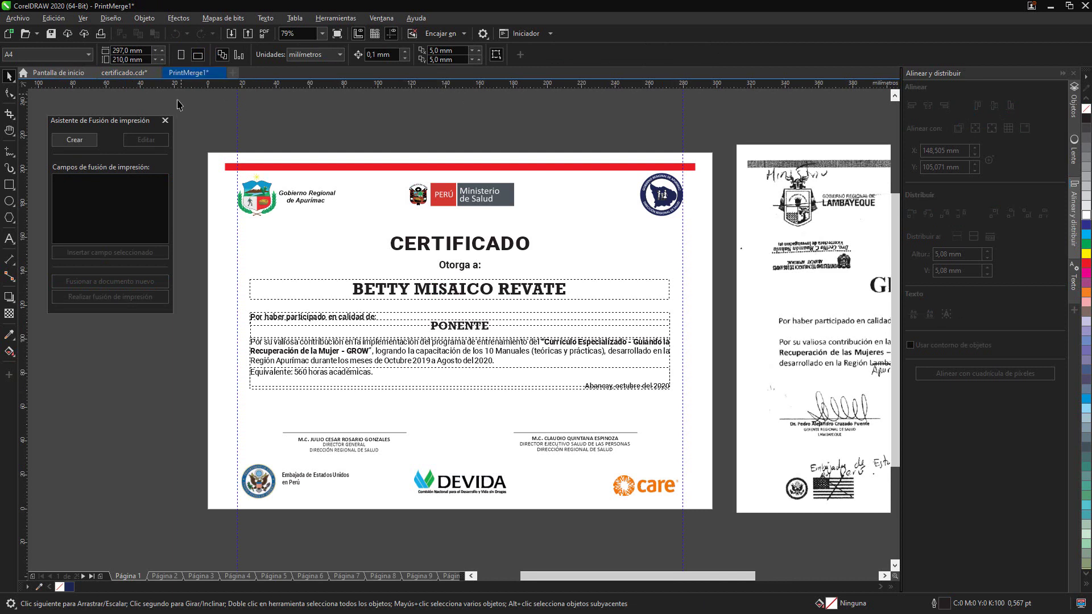
{"action": "left_click_drag", "start_coordinate": [124, 123], "coordinate": [483, 123]}
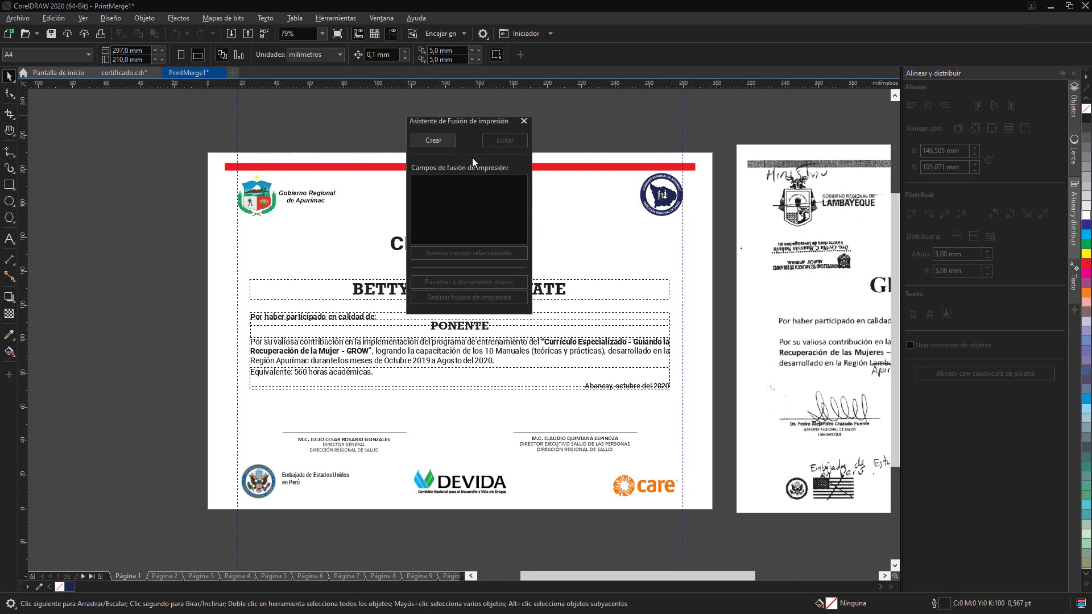